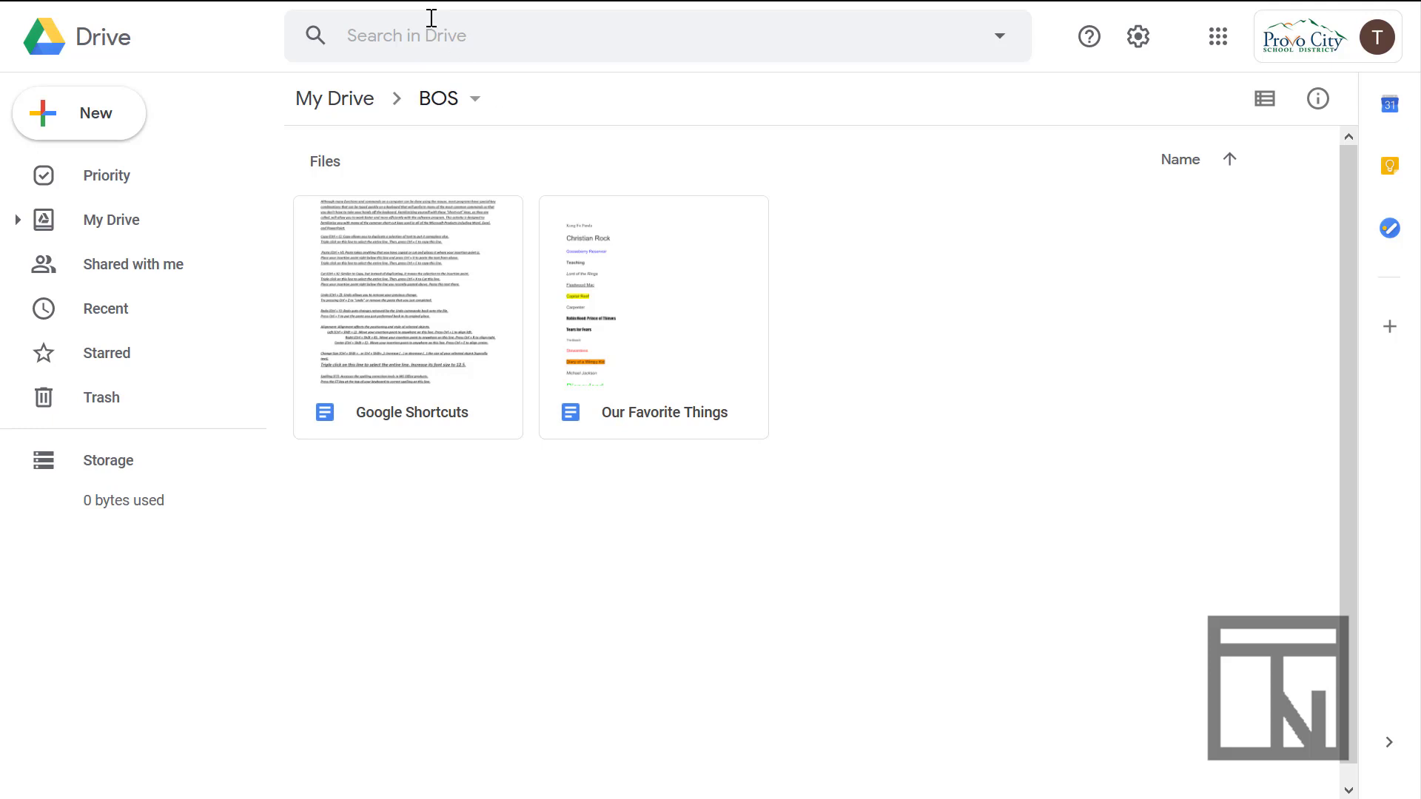
Step: Make a personal copy of the shared Cookie Recipe document
mouse_move(418, 11)
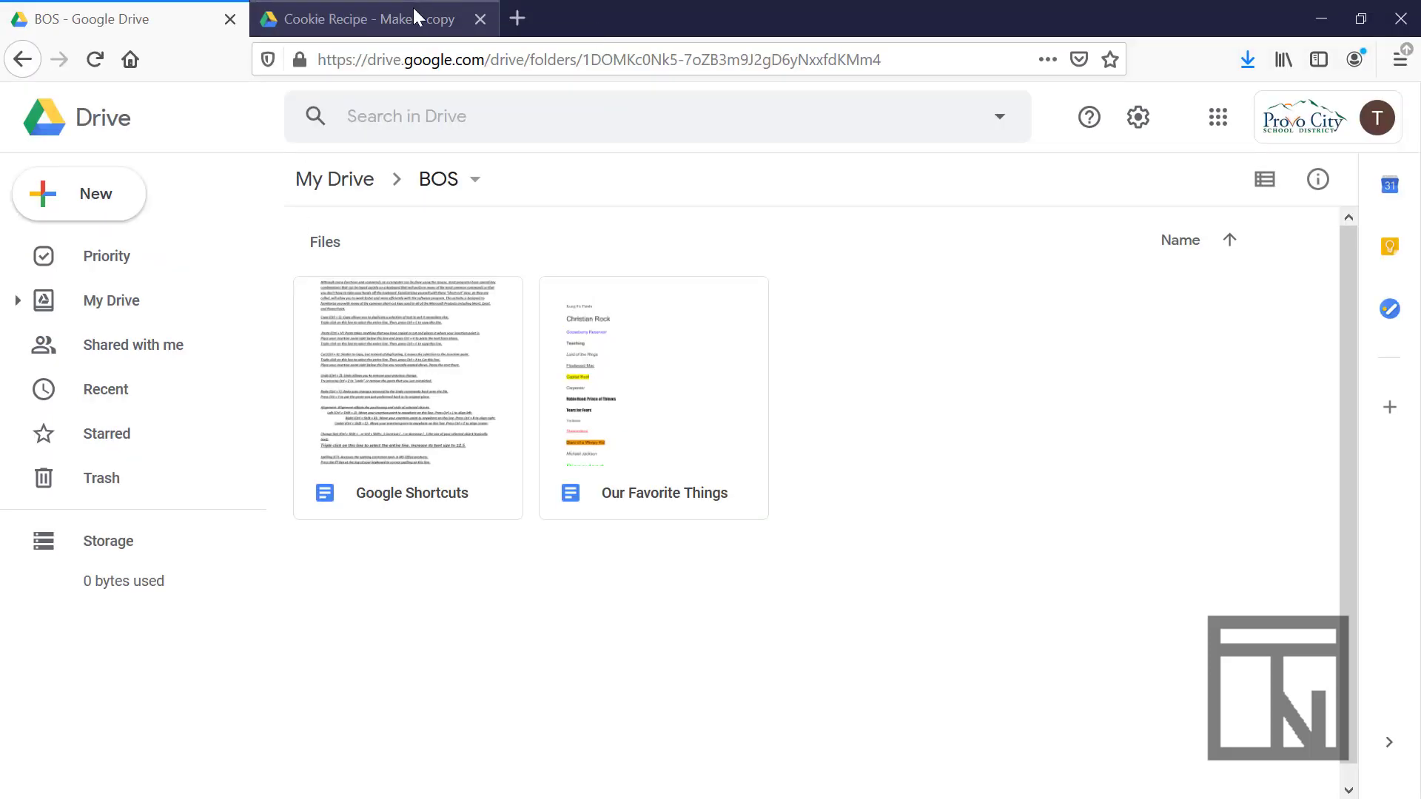
click(413, 9)
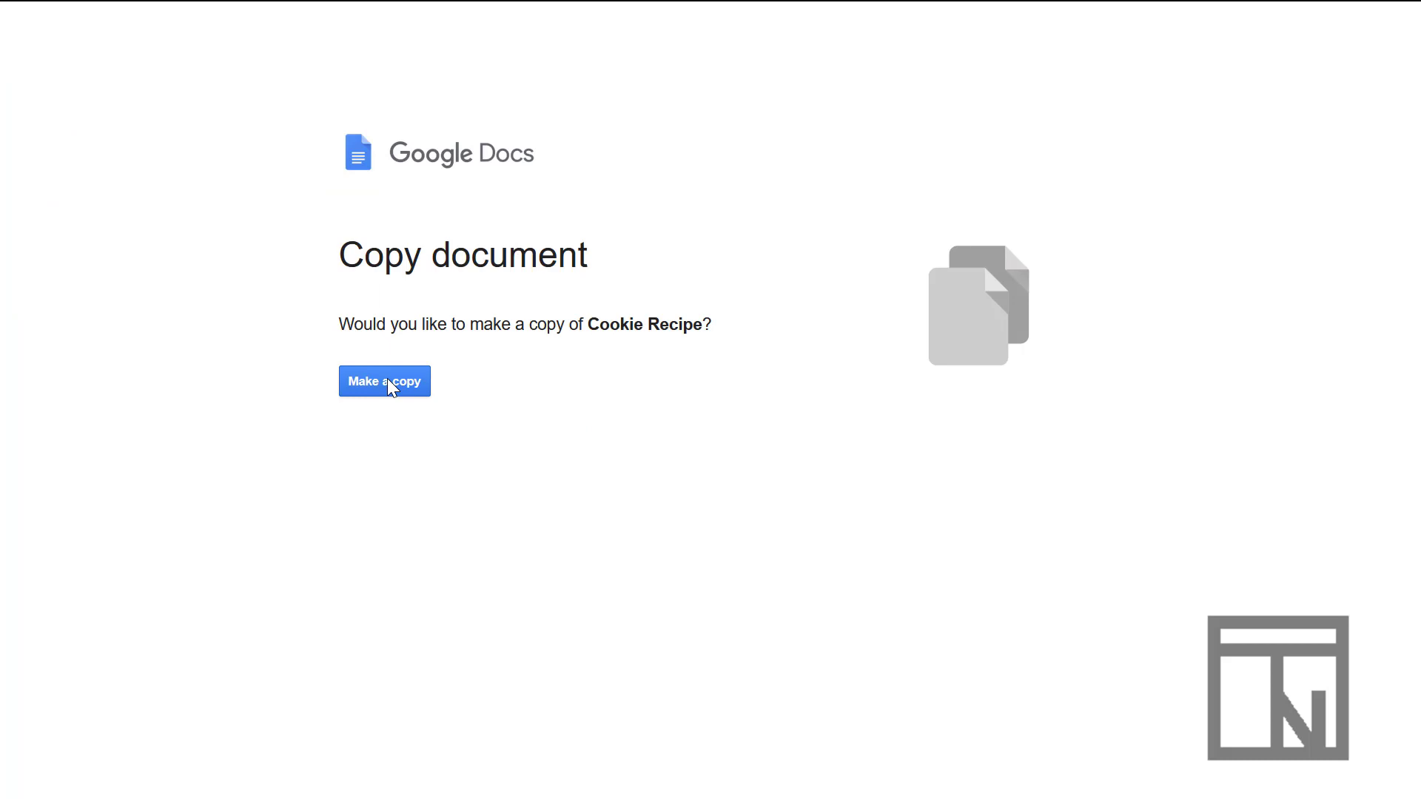
click(387, 380)
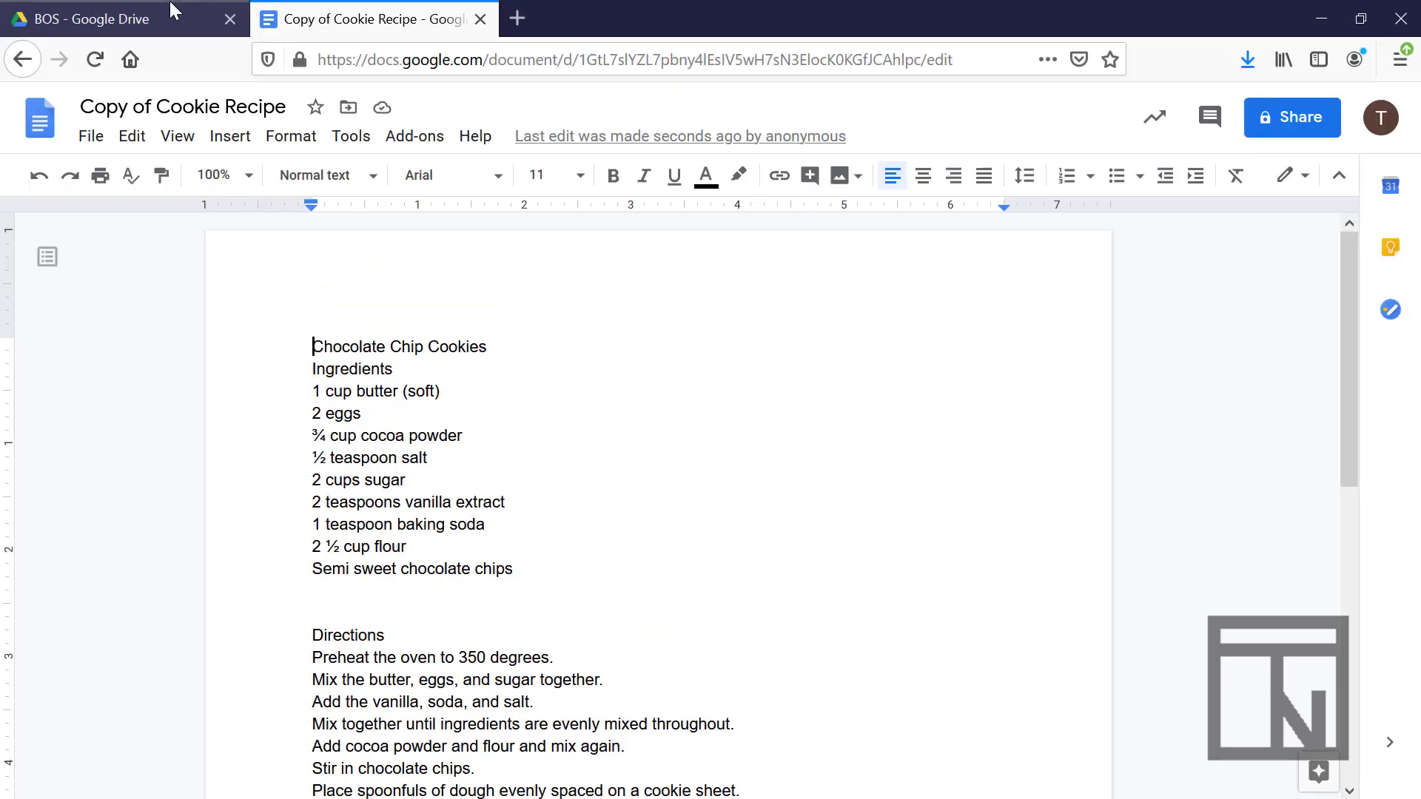
Step: Move Copy of Cookie Recipe from My Drive into the BOS folder and open that folder
click(174, 14)
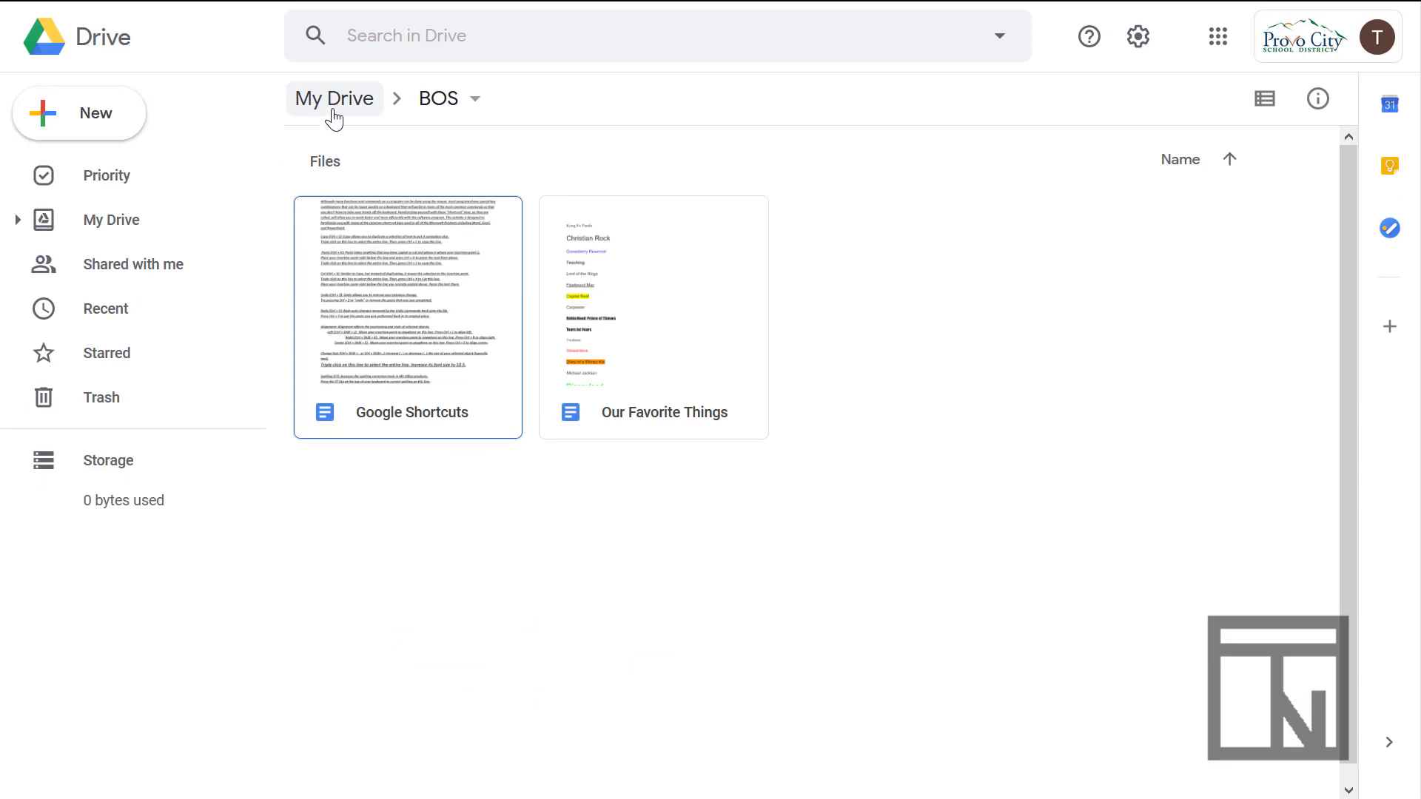
click(325, 110)
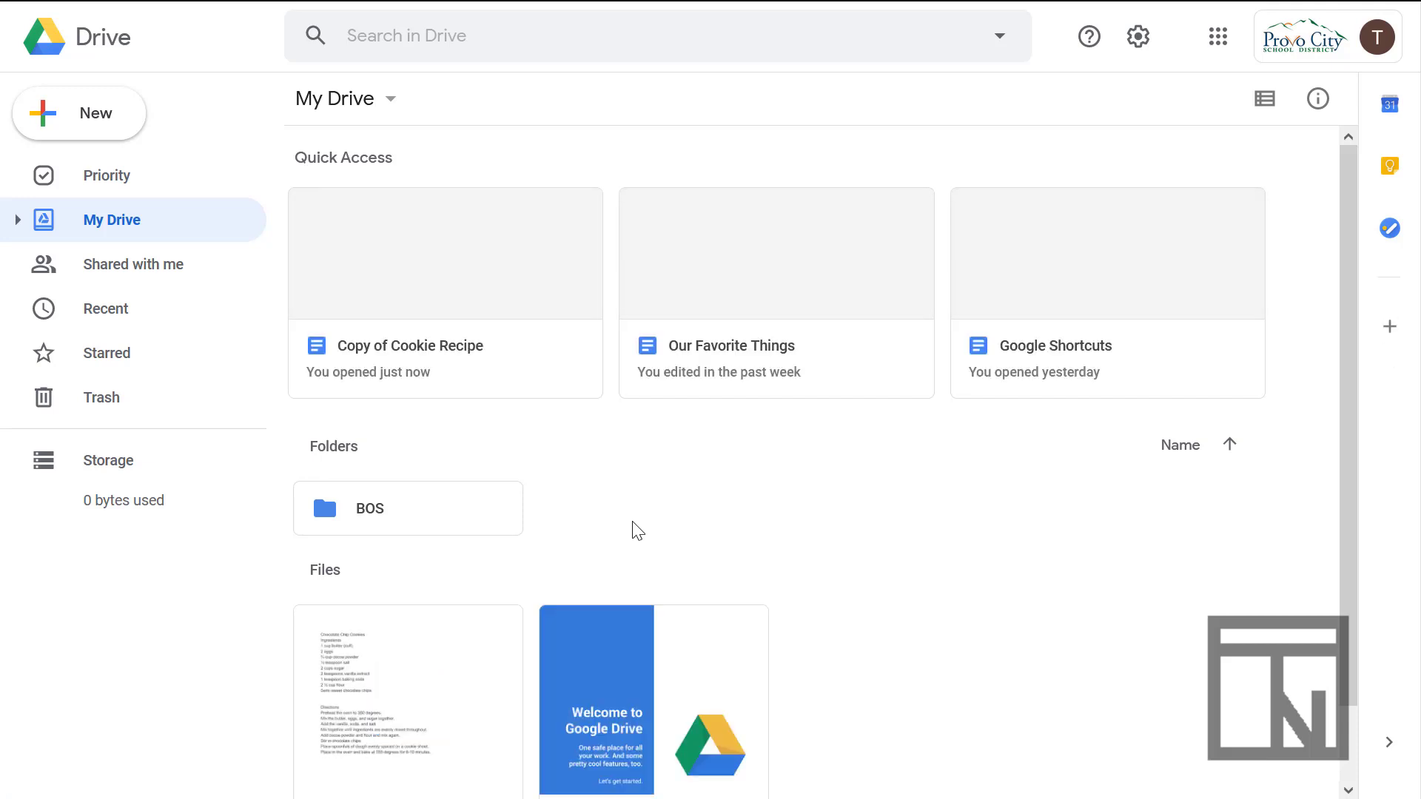
scroll(633, 523, down, 1)
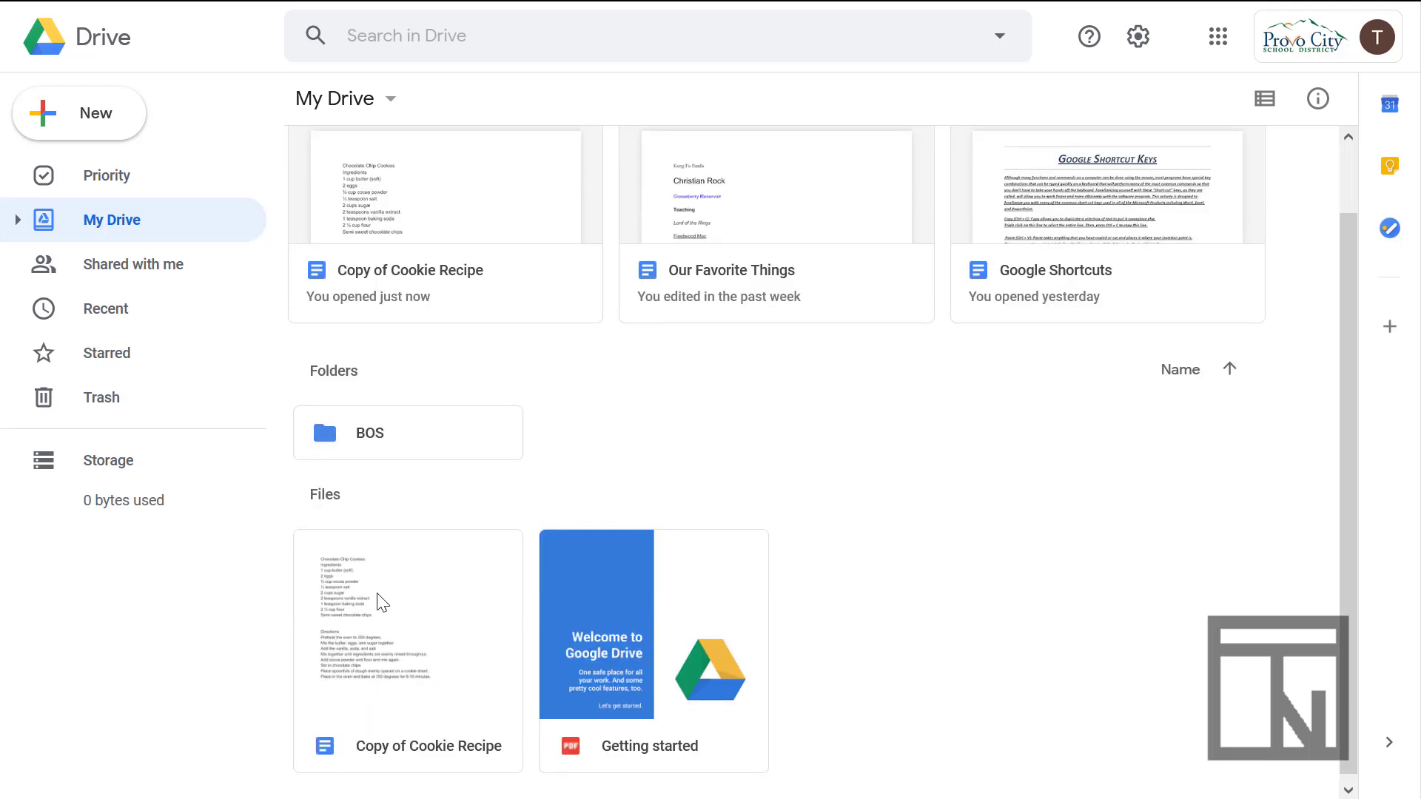
drag(379, 601, 370, 441)
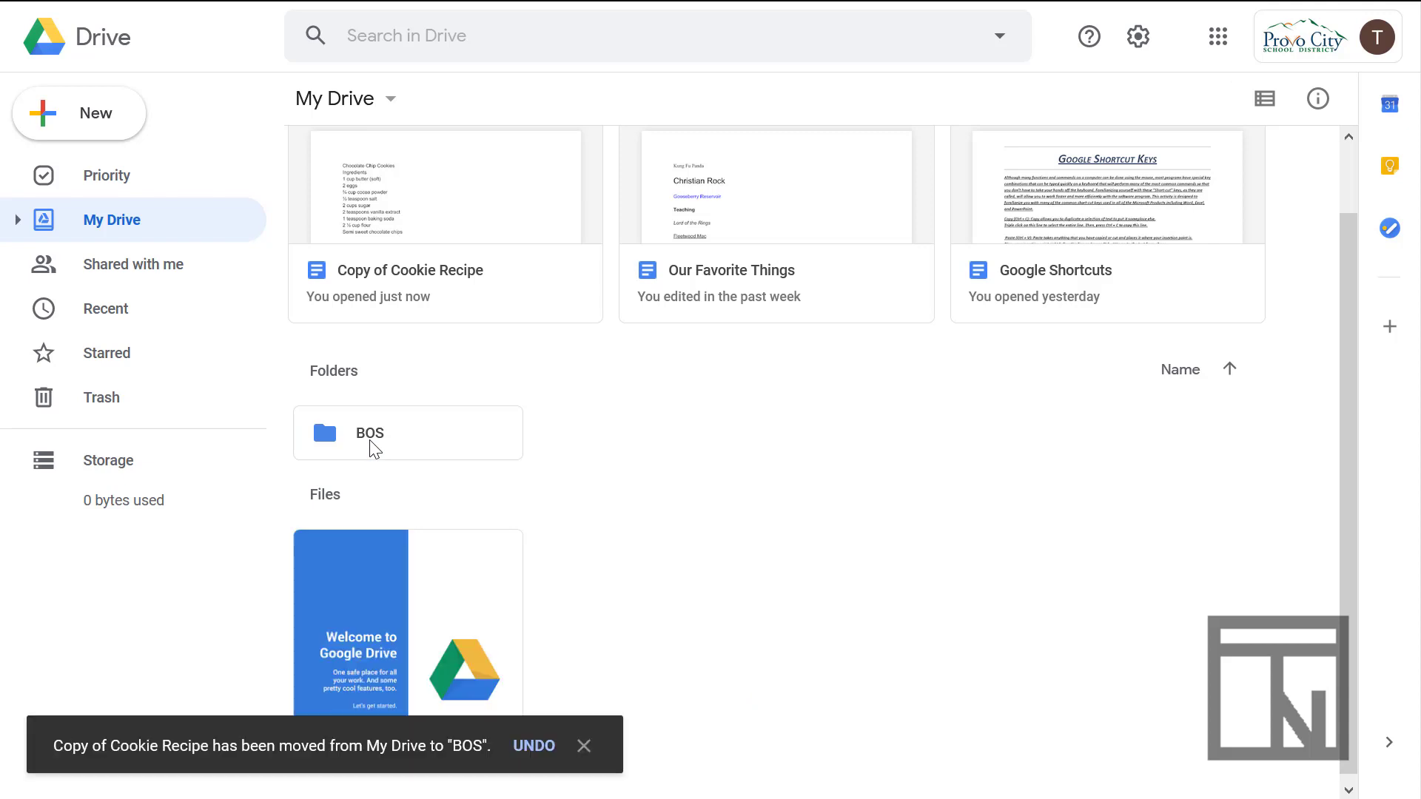
double_click(370, 436)
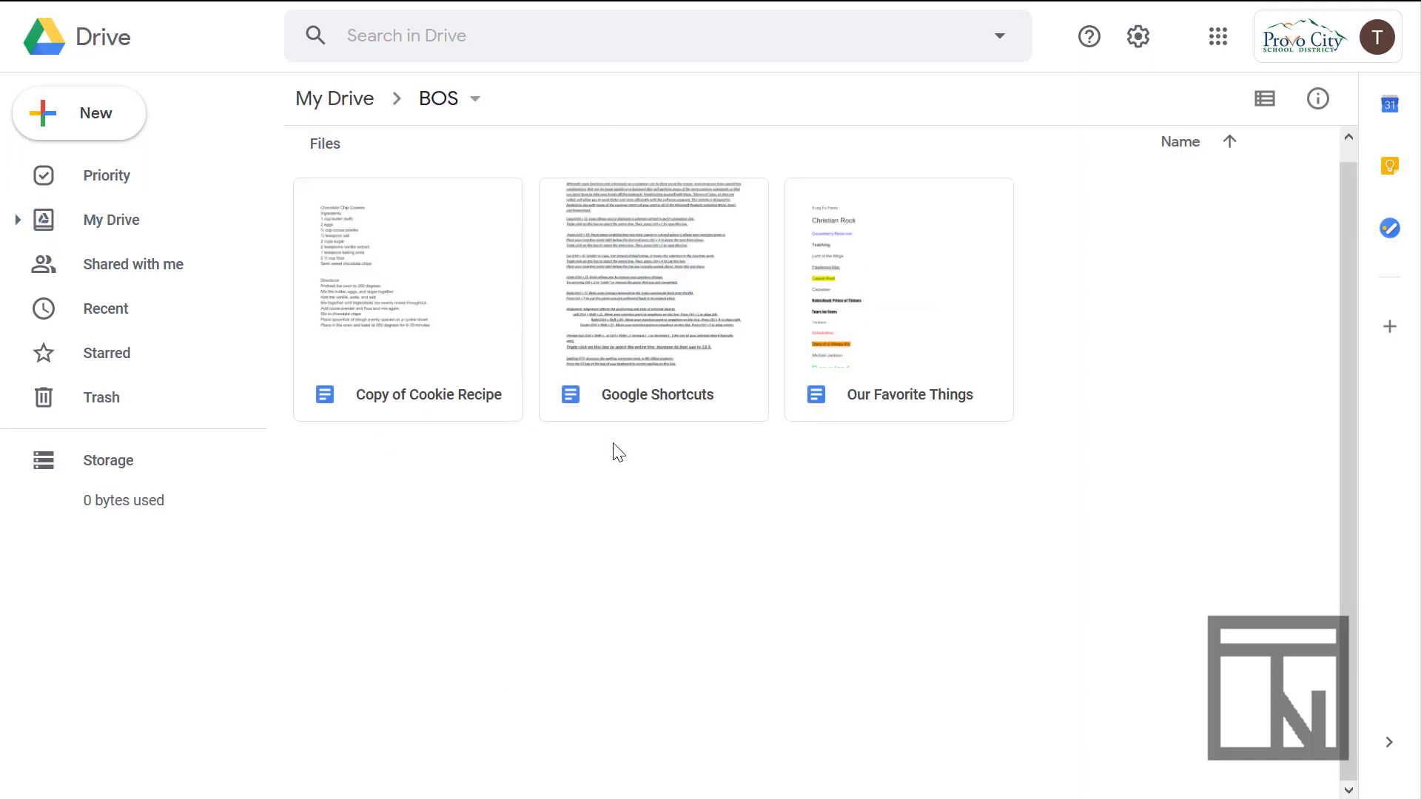
Step: Rename the copied document to Cookie Recipe
click(405, 8)
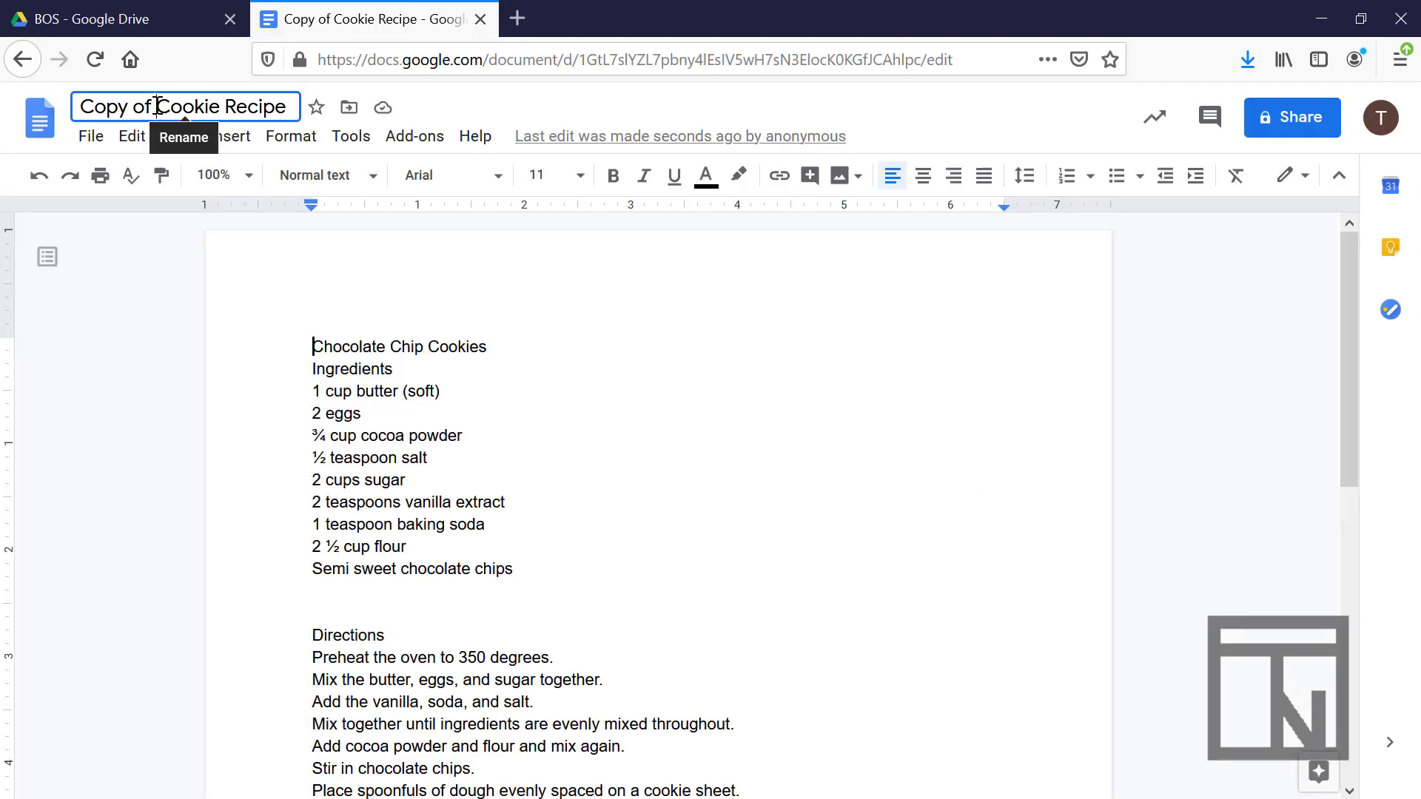
key(BackSpace)
key(BackSpace)
key(BackSpace)
key(BackSpace)
key(BackSpace)
key(BackSpace)
key(BackSpace)
key(BackSpace)
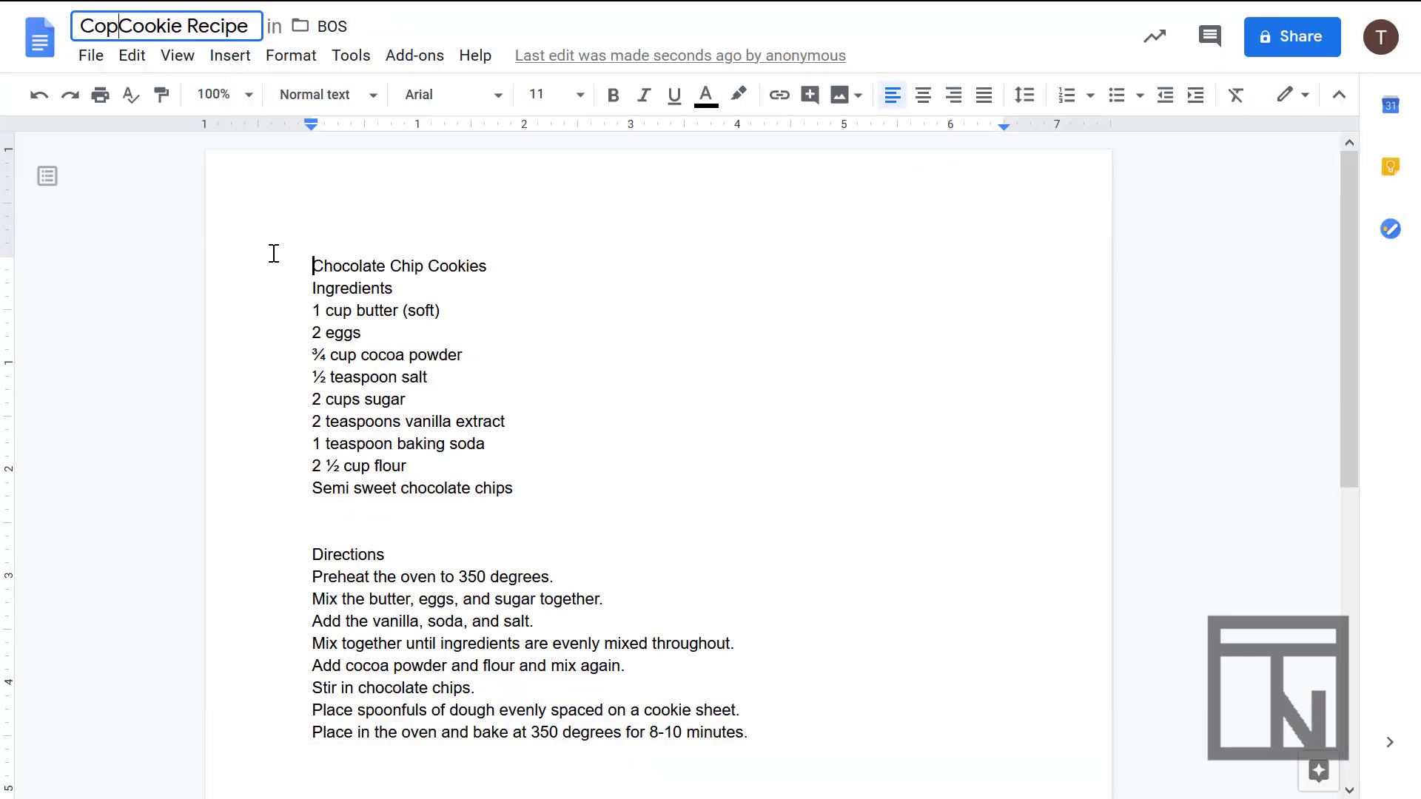
click(373, 208)
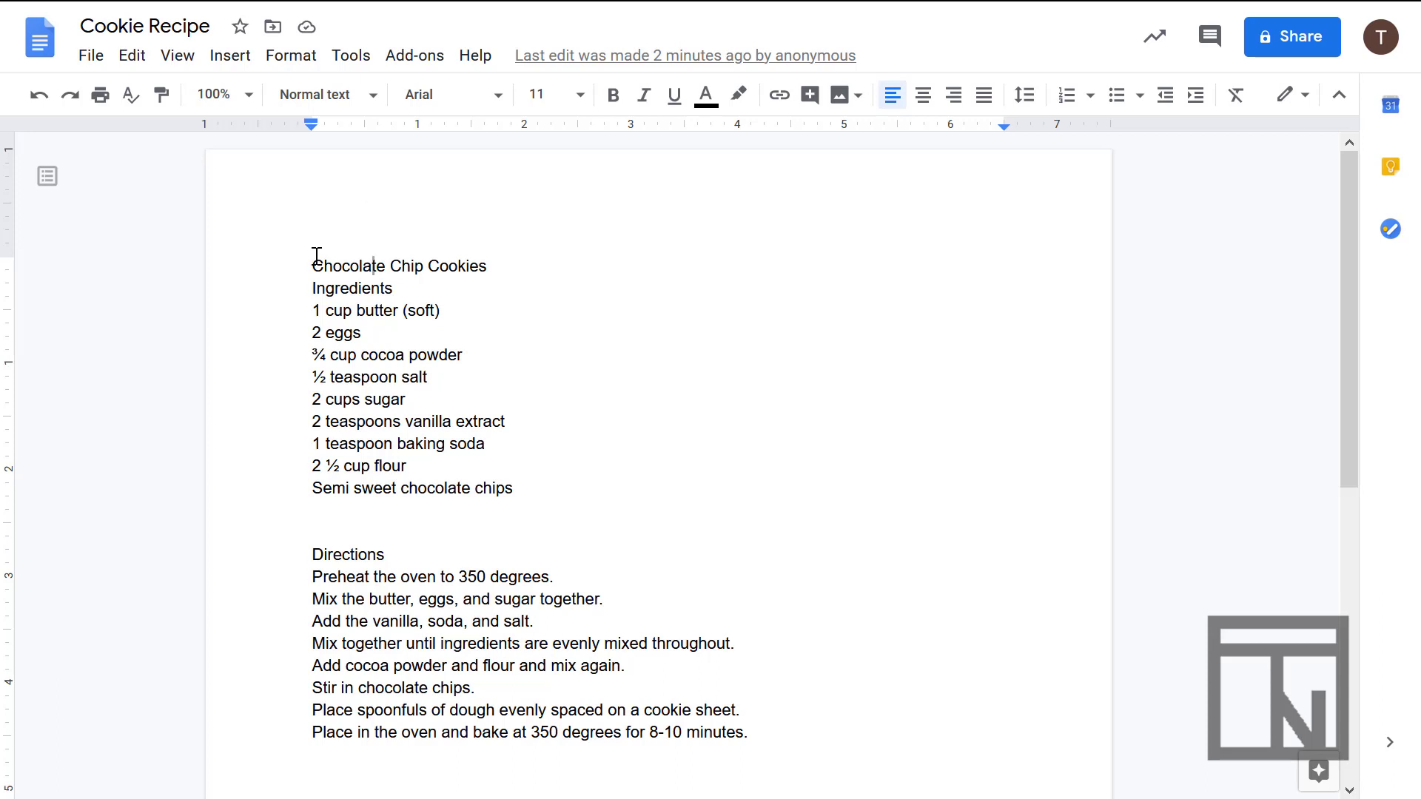
Step: Set the line spacing to 1.5 for the Ingredients heading and all ingredient lines
click(307, 287)
drag(305, 286, 525, 486)
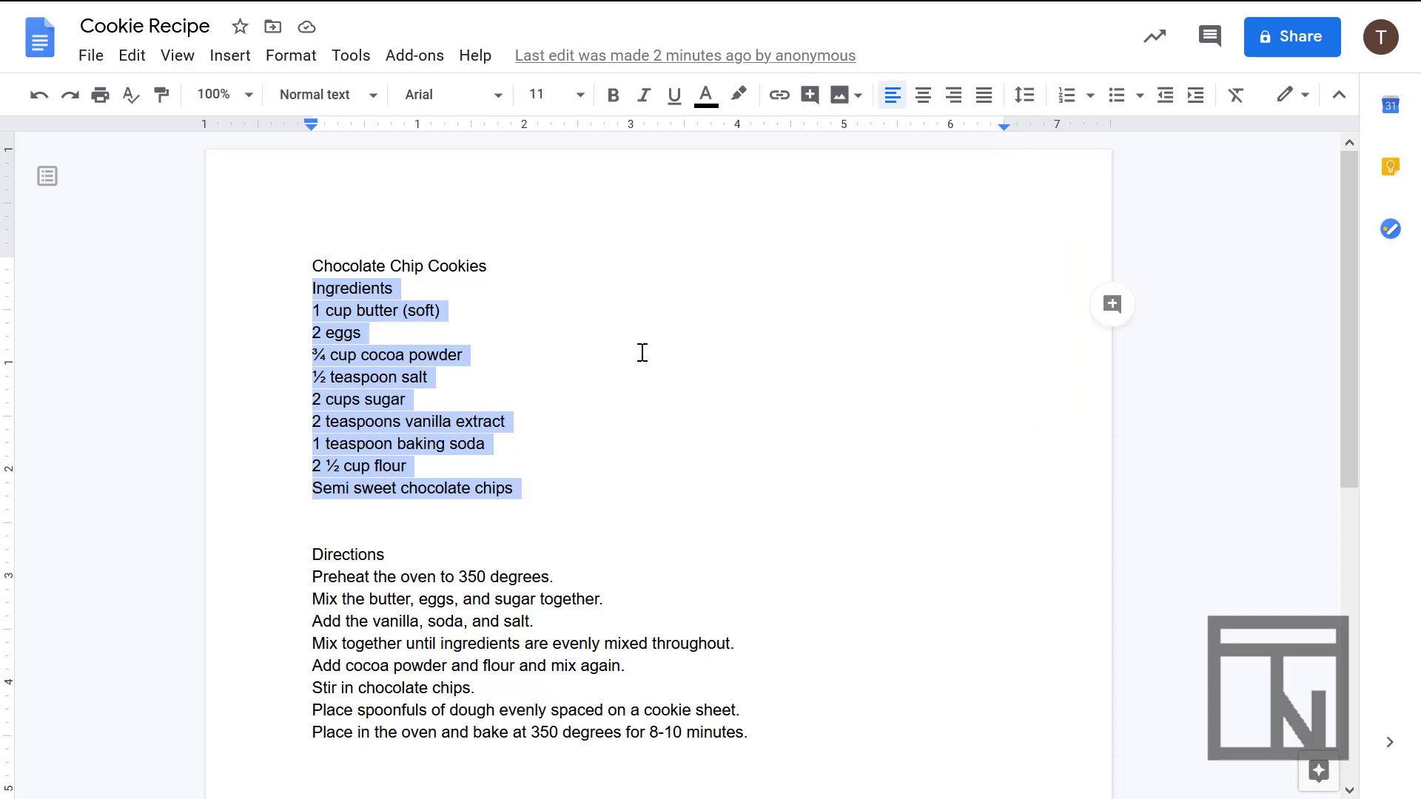
click(1022, 104)
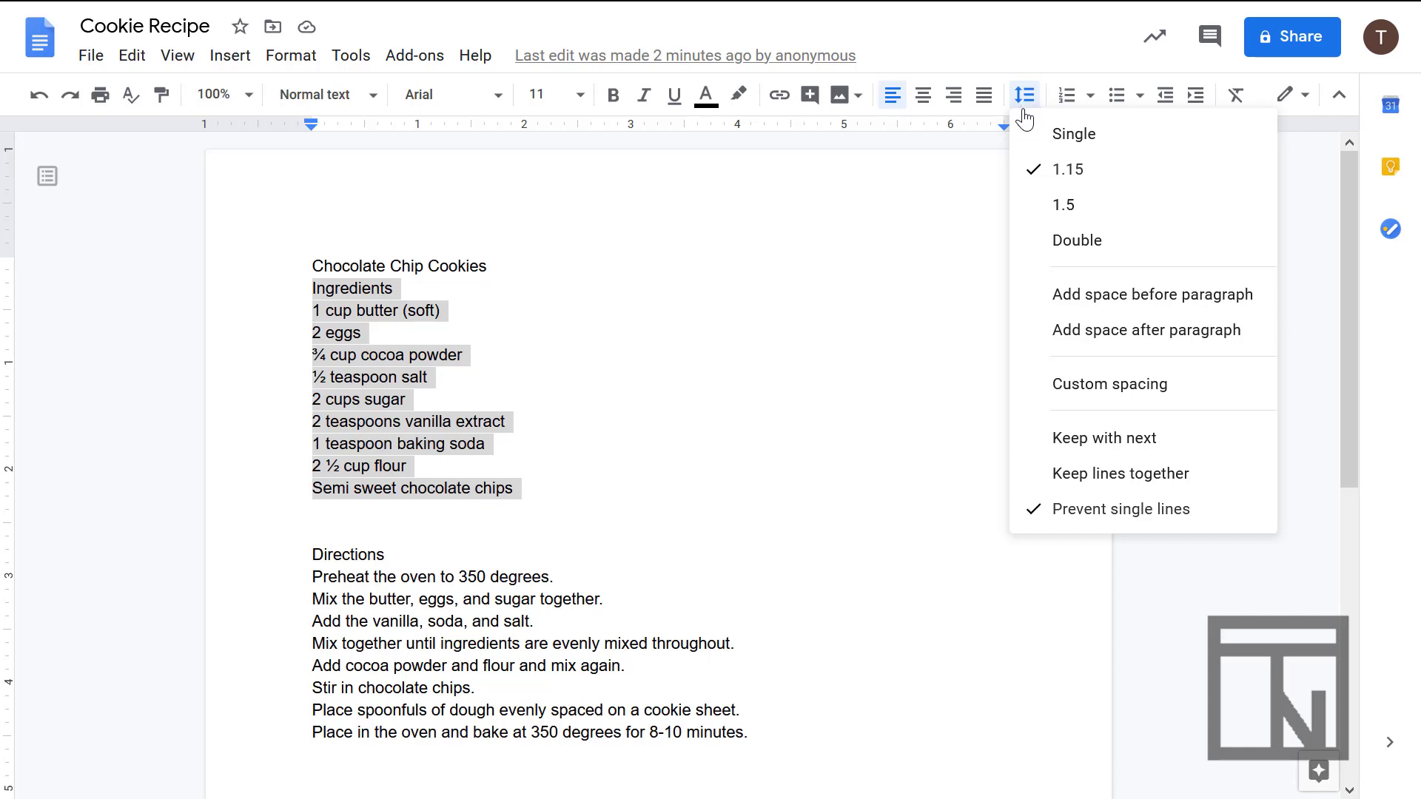
click(1066, 207)
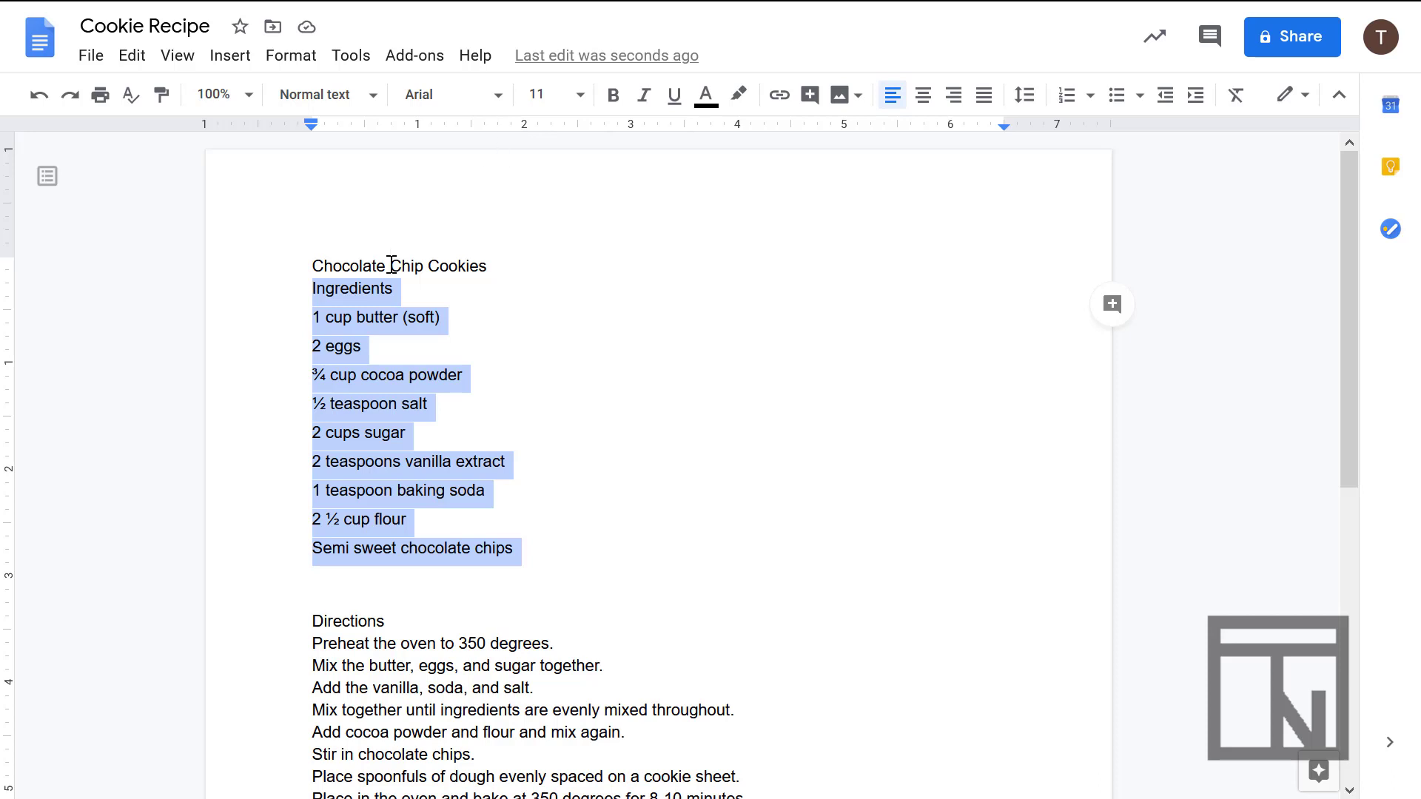
Step: Format the nine ingredient lines as a checkbox-style bulleted list and place the cursor on the blank line below it
click(313, 317)
drag(313, 316, 536, 544)
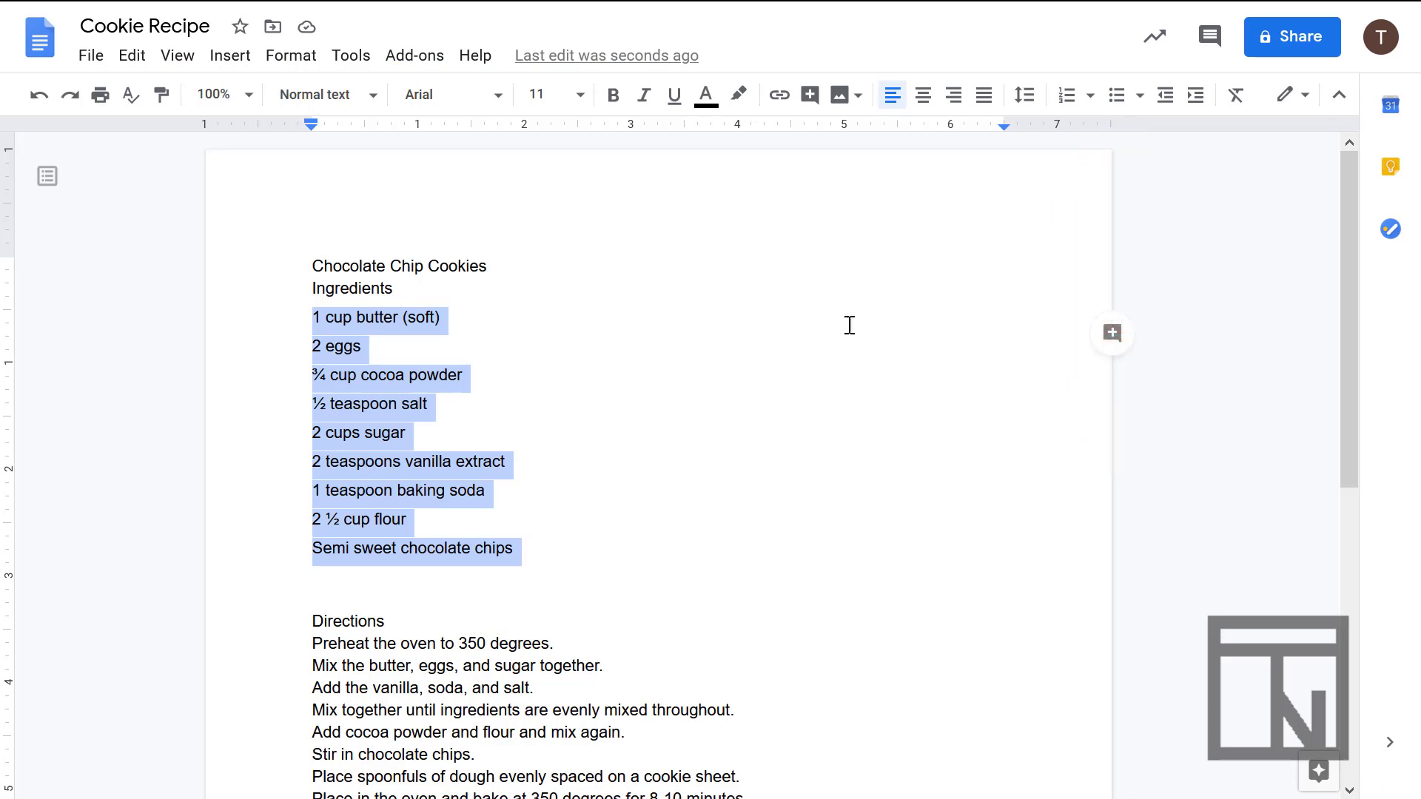
click(1115, 96)
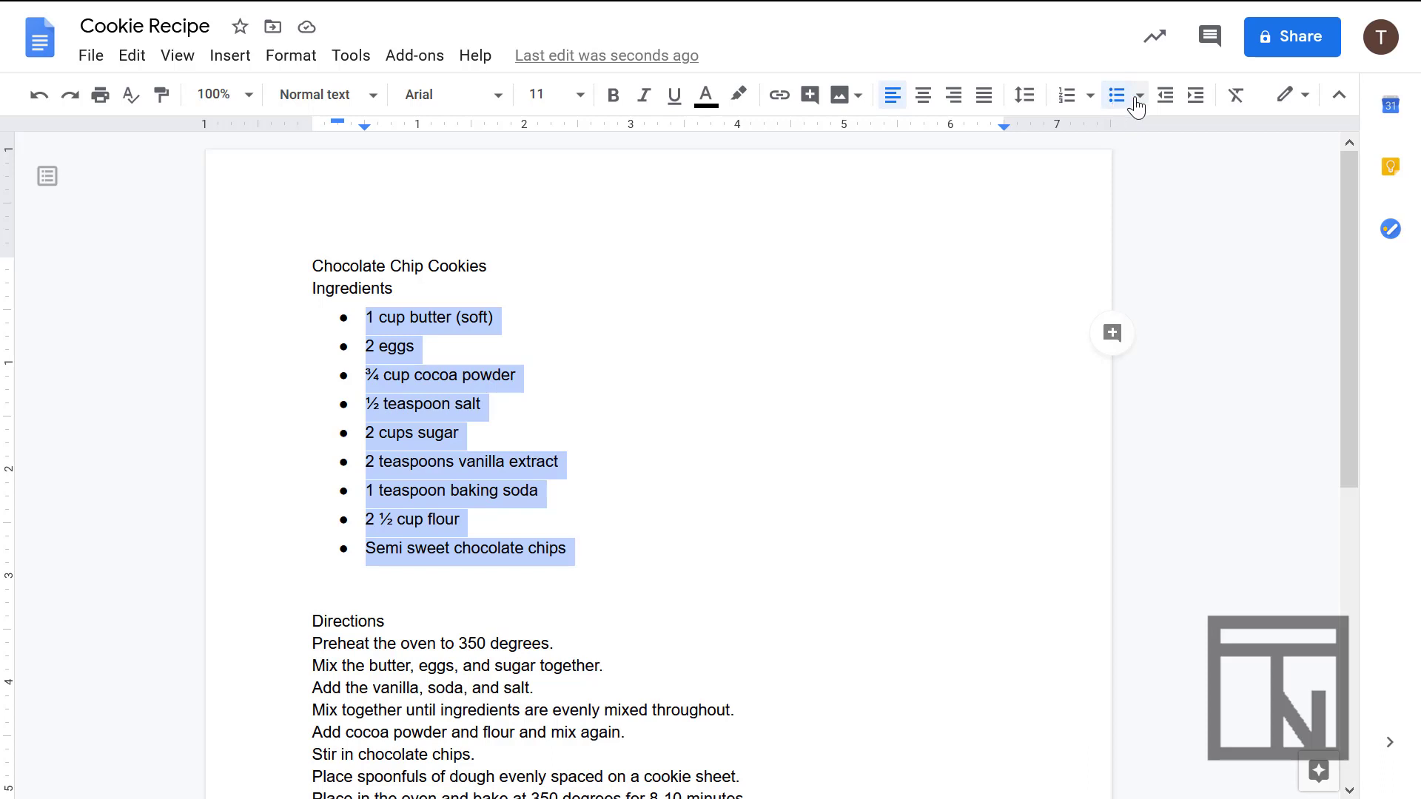
click(1141, 107)
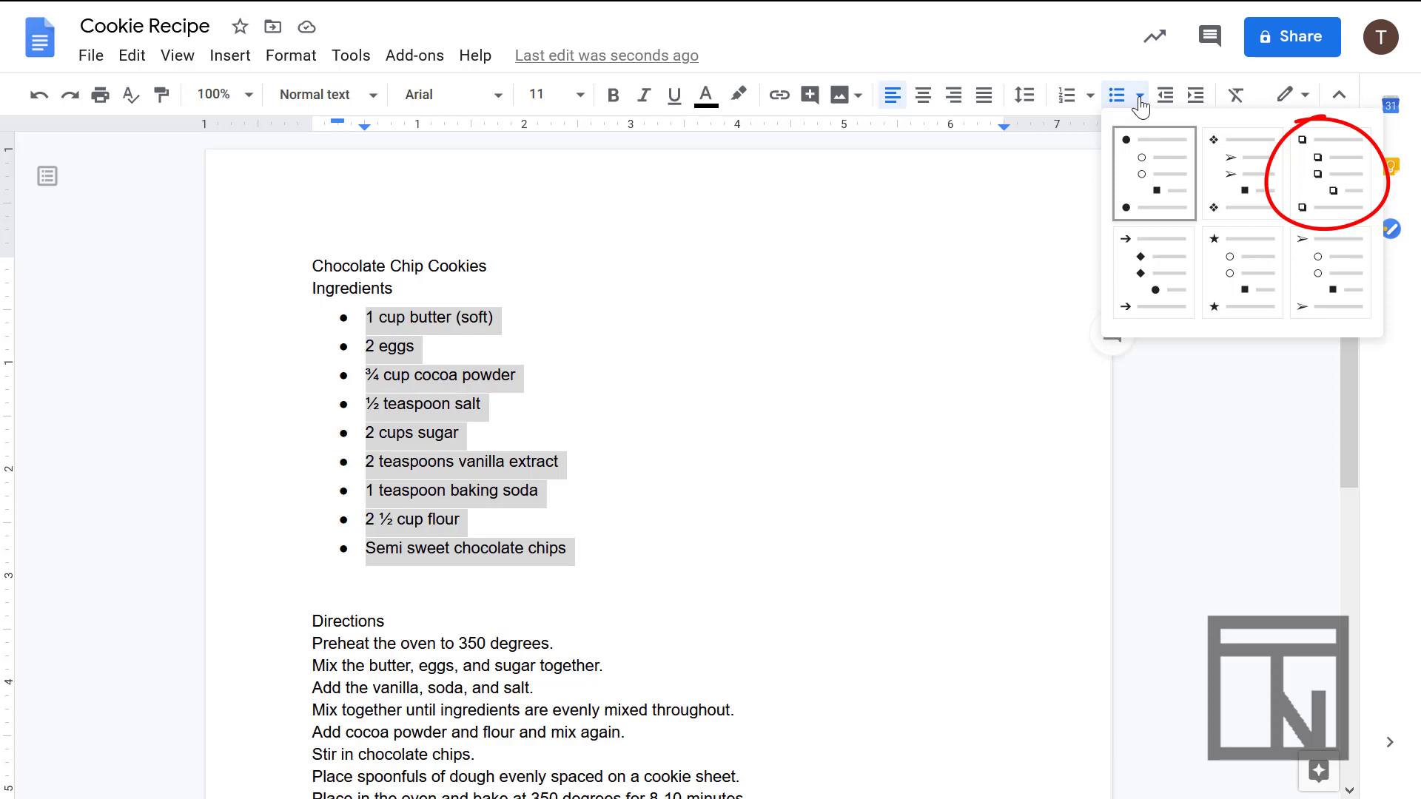
click(1304, 172)
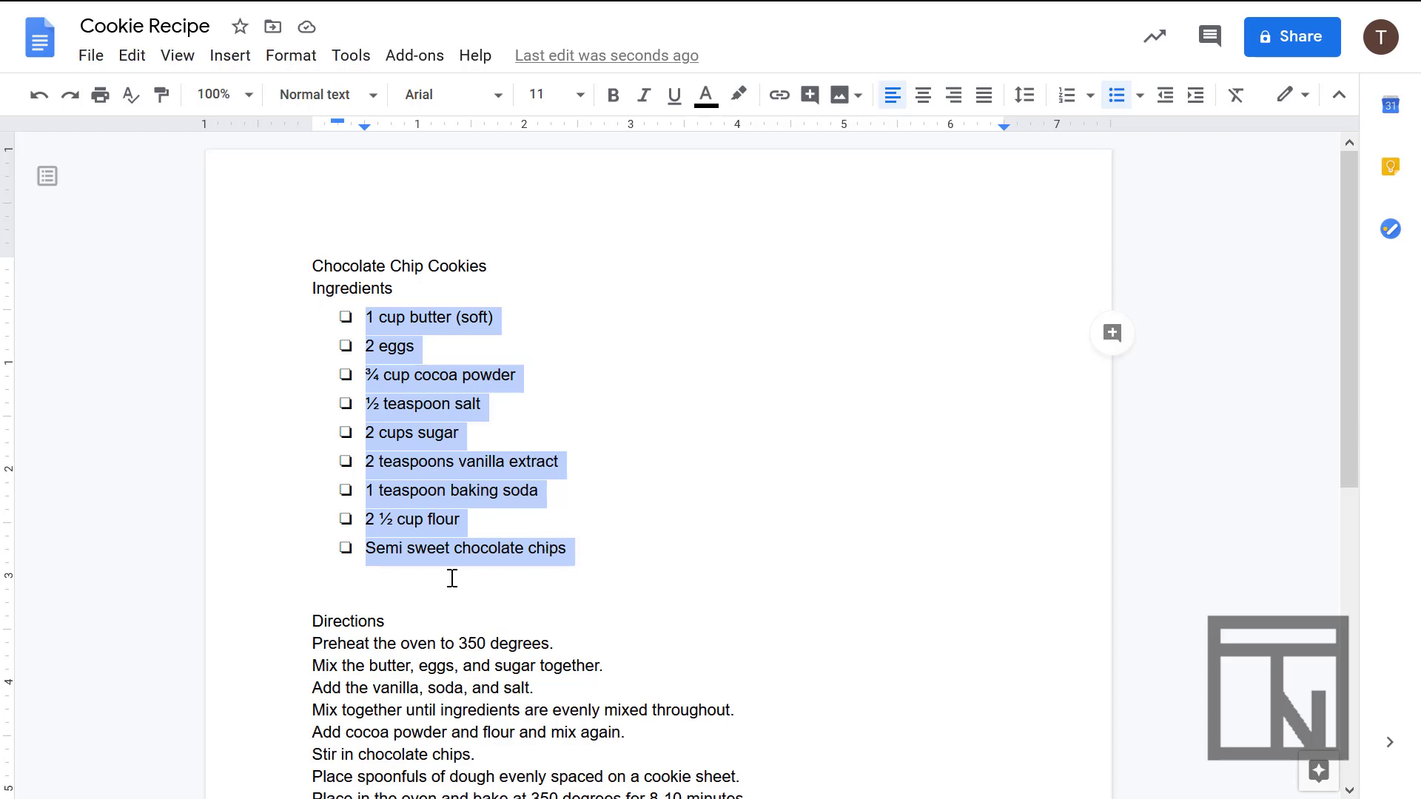
click(314, 584)
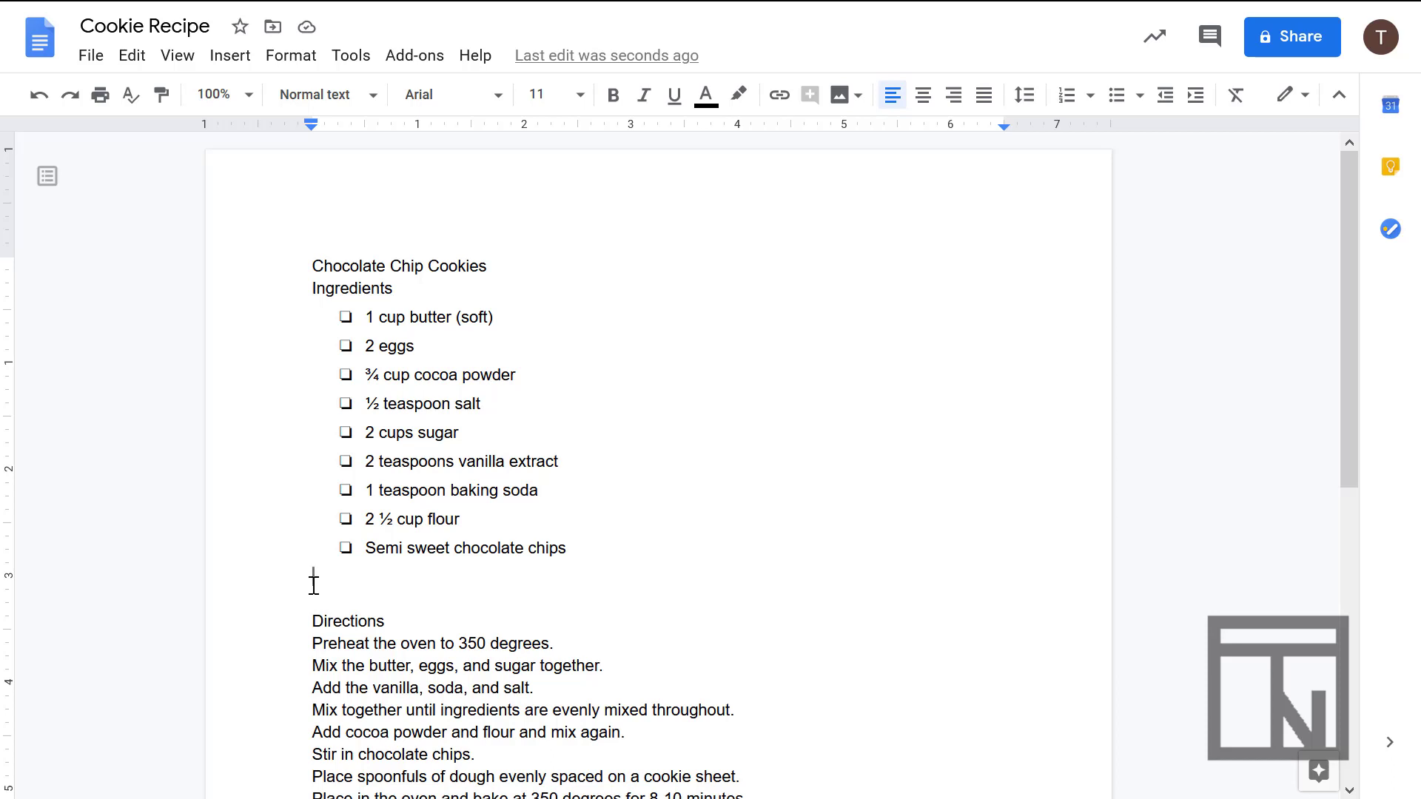
Step: Try a row of hyphens as a divider below the ingredients list, and erase it
text(--------------)
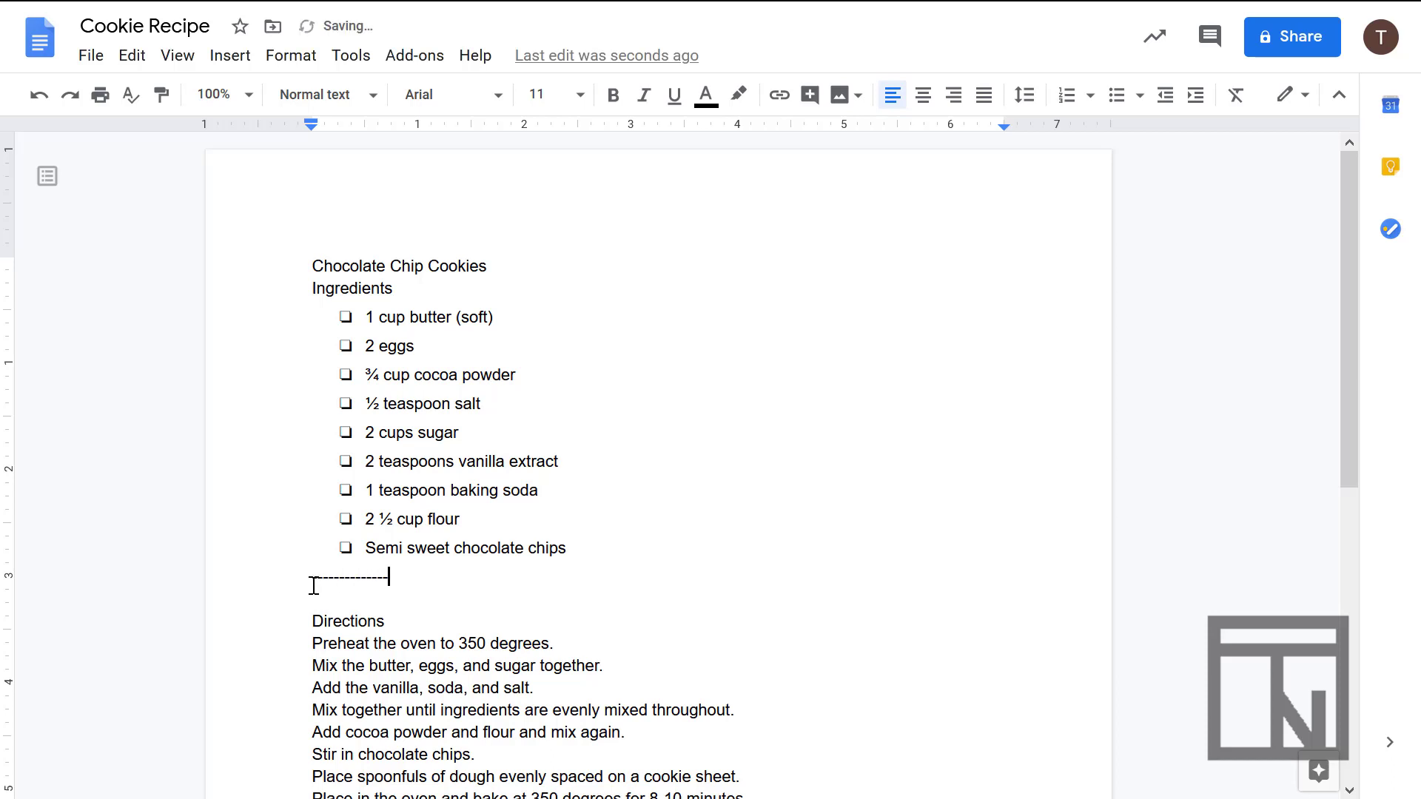
key(BackSpace)
key(BackSpace)
key(BackSpace)
key(BackSpace)
key(BackSpace)
key(BackSpace)
key(BackSpace)
key(BackSpace)
key(BackSpace)
key(BackSpace)
key(BackSpace)
key(BackSpace)
key(BackSpace)
key(BackSpace)
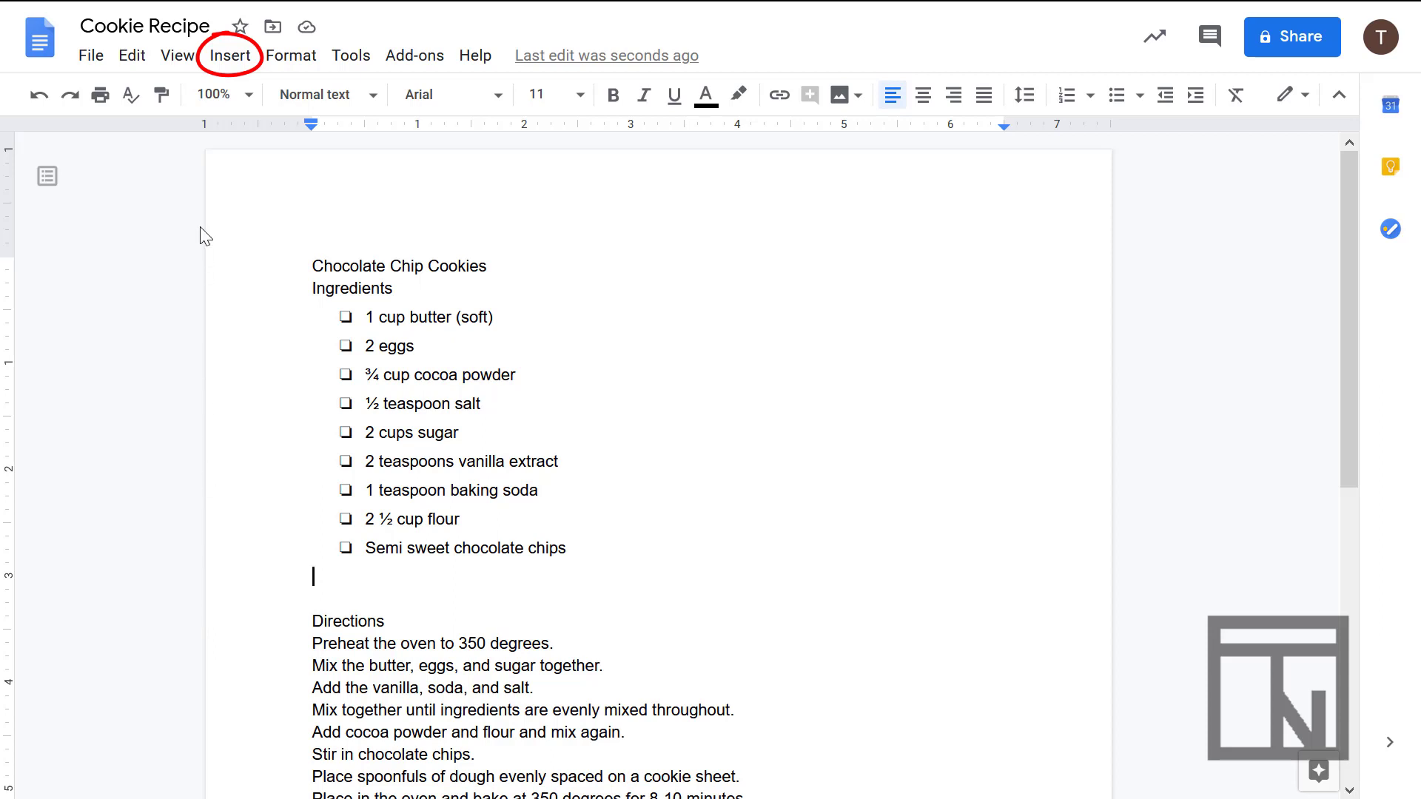
Step: Insert a horizontal line between the ingredients list and the Directions section
click(217, 66)
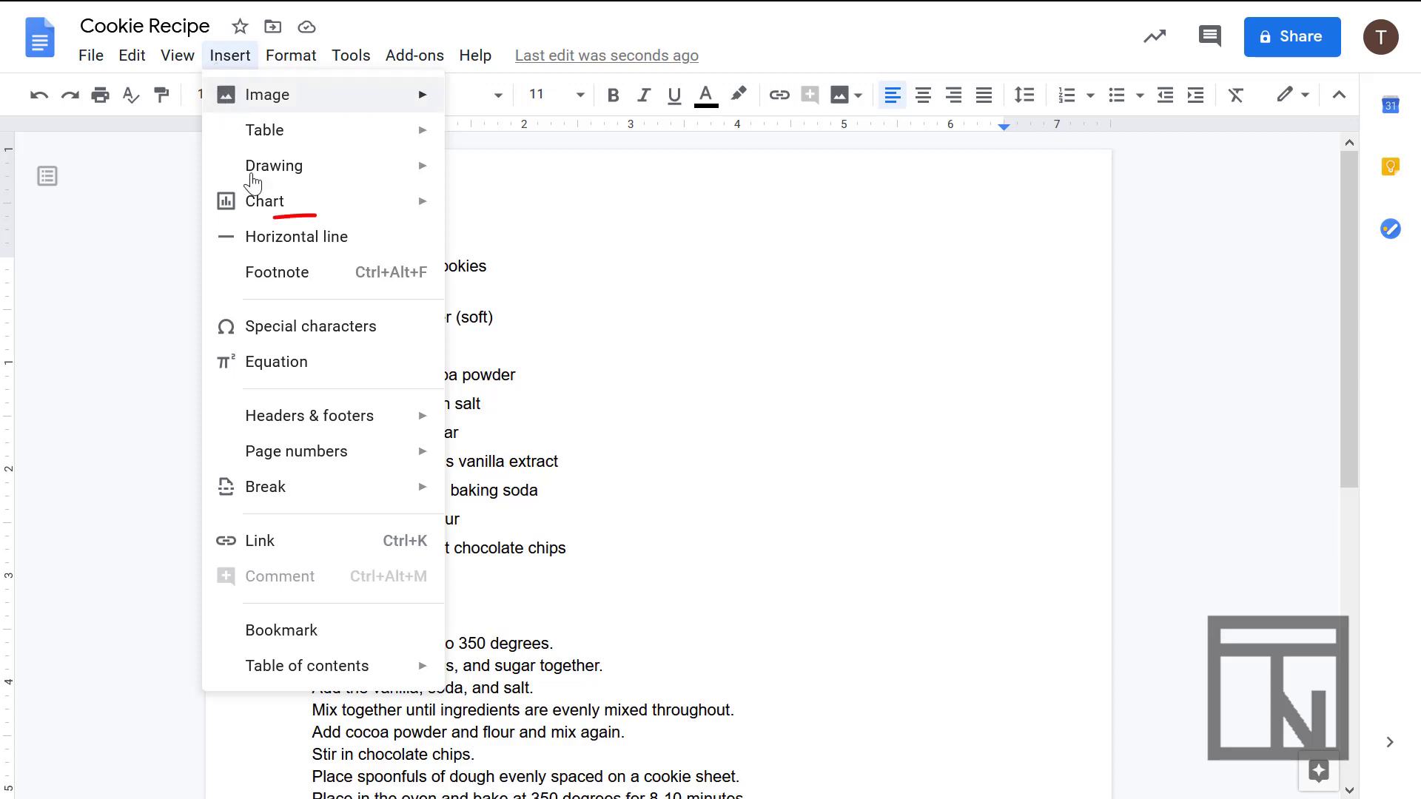
click(276, 245)
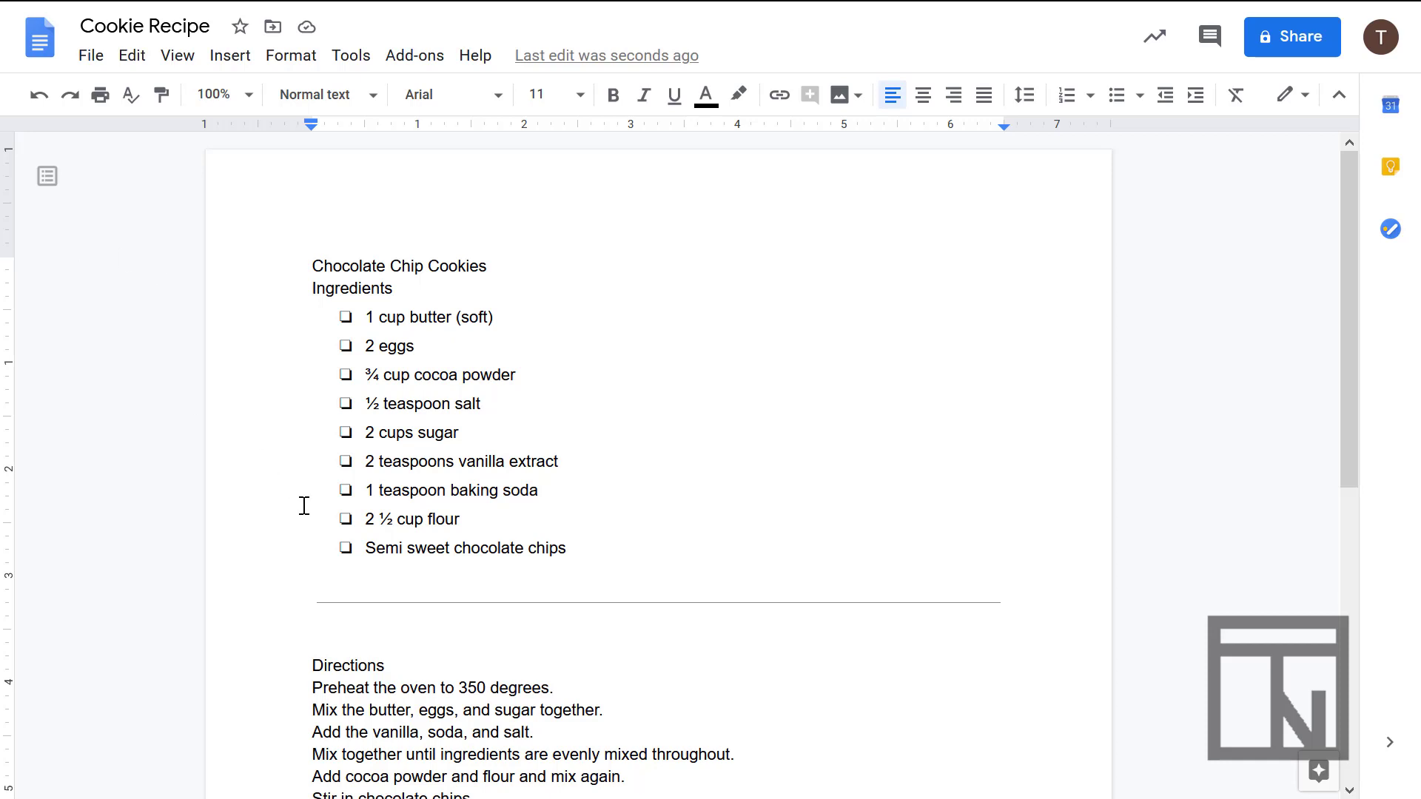
Step: Format the lines under Directions as a numbered list and add space after each list item
scroll(303, 506, down, 5)
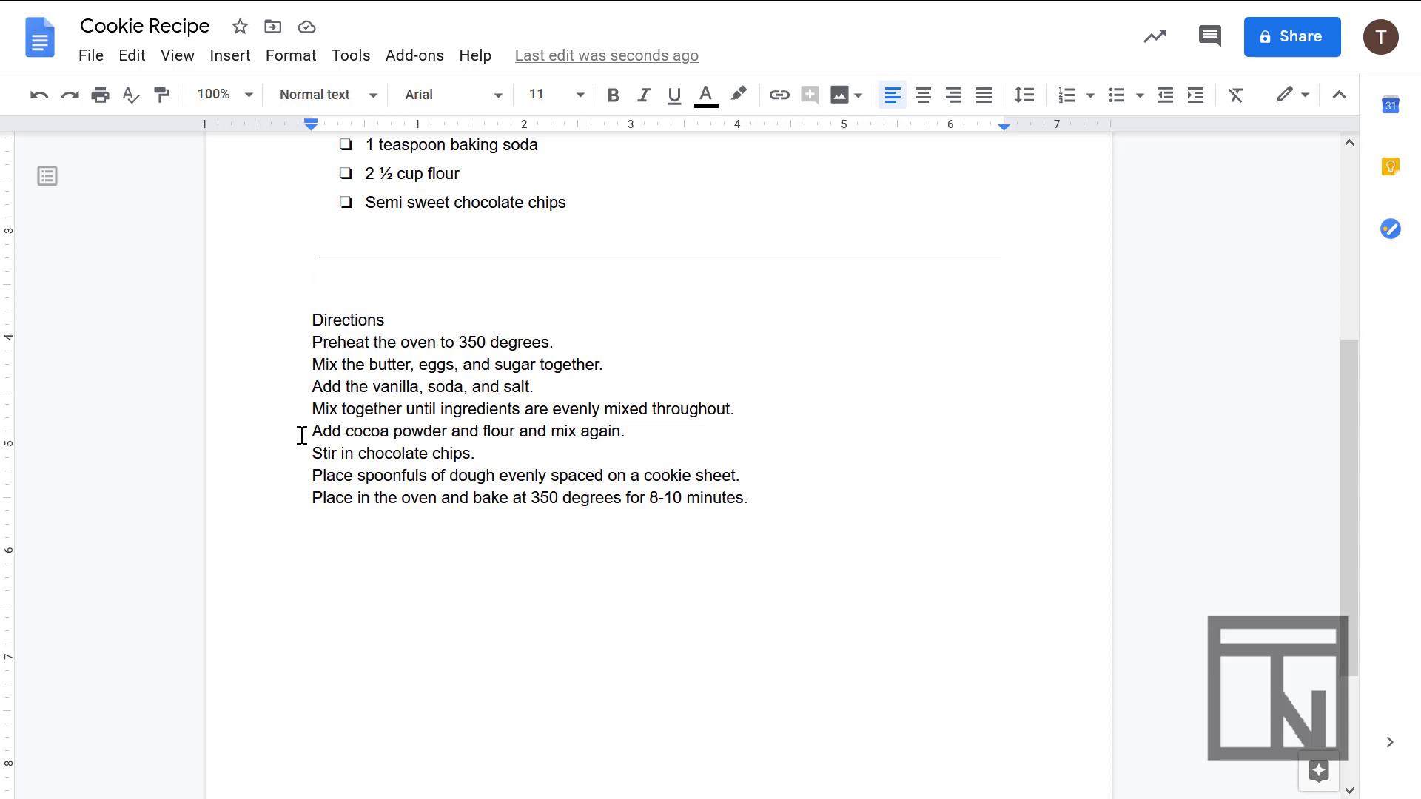
drag(303, 340, 753, 497)
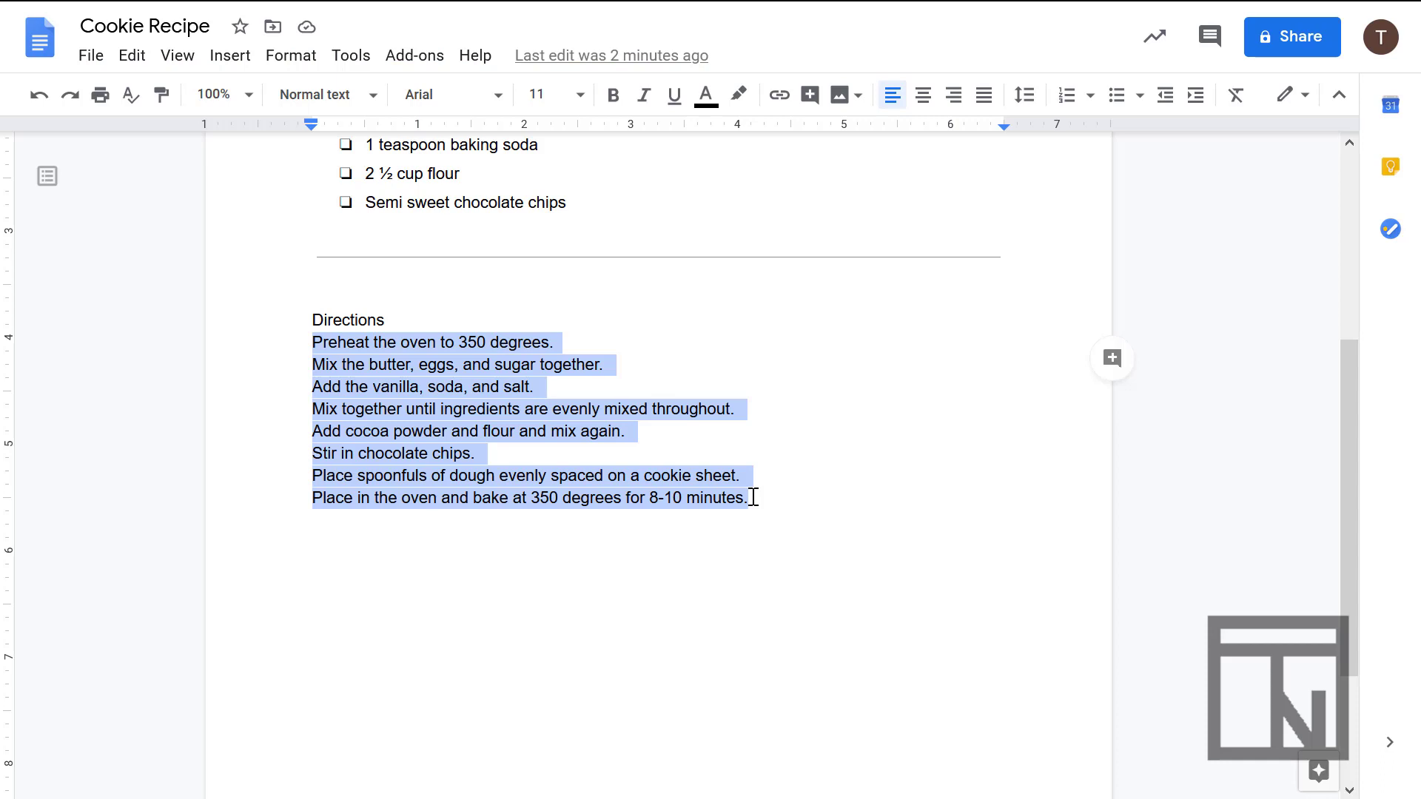
click(1068, 109)
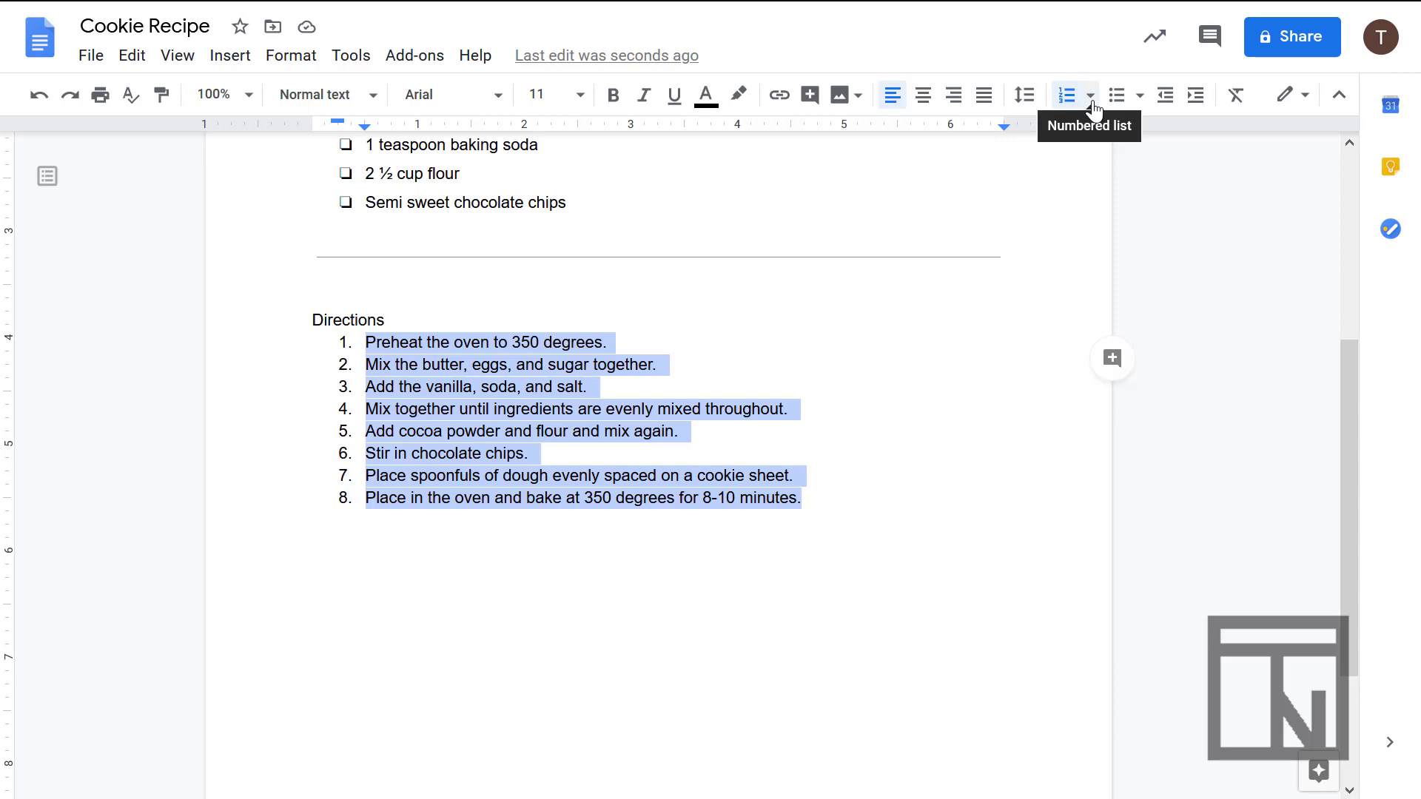
click(1091, 96)
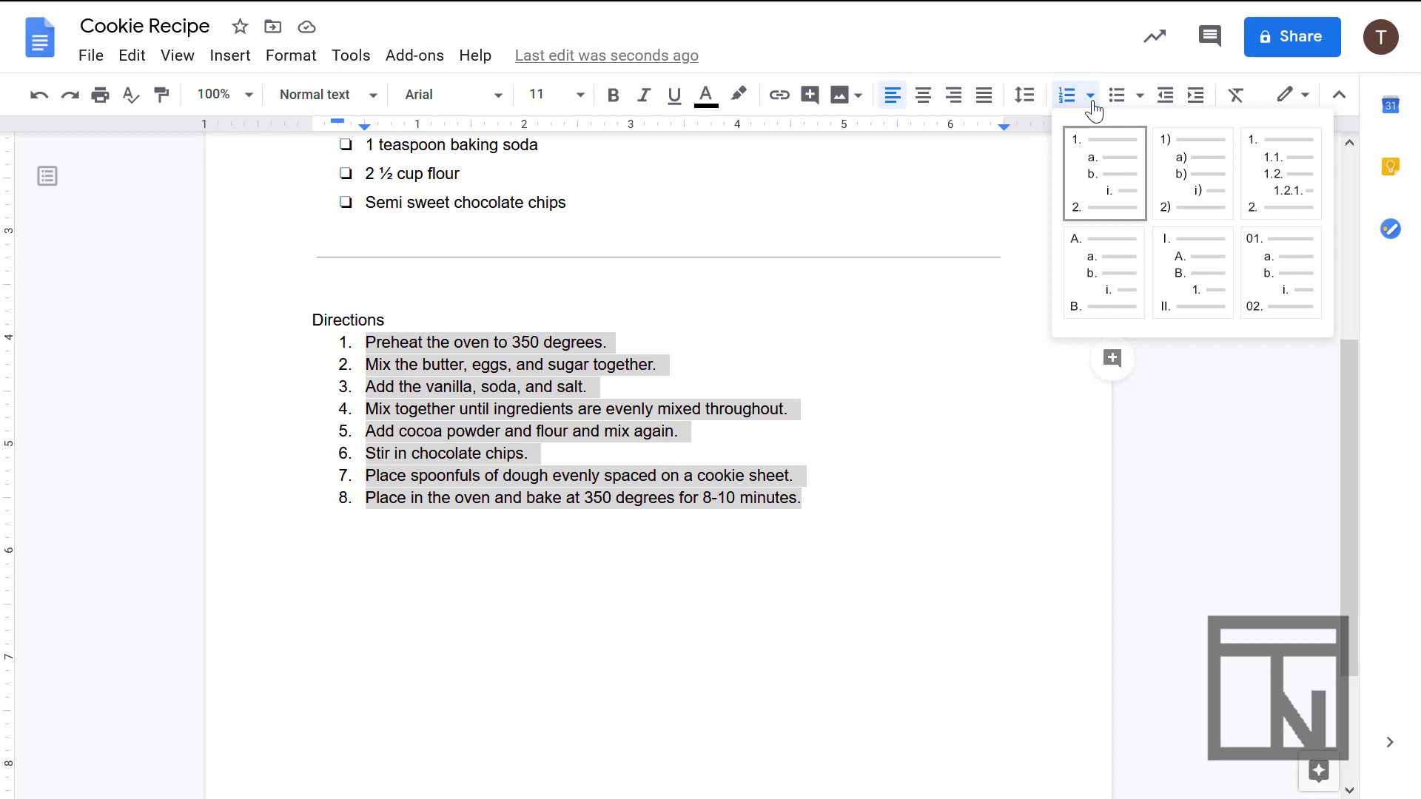
click(1091, 97)
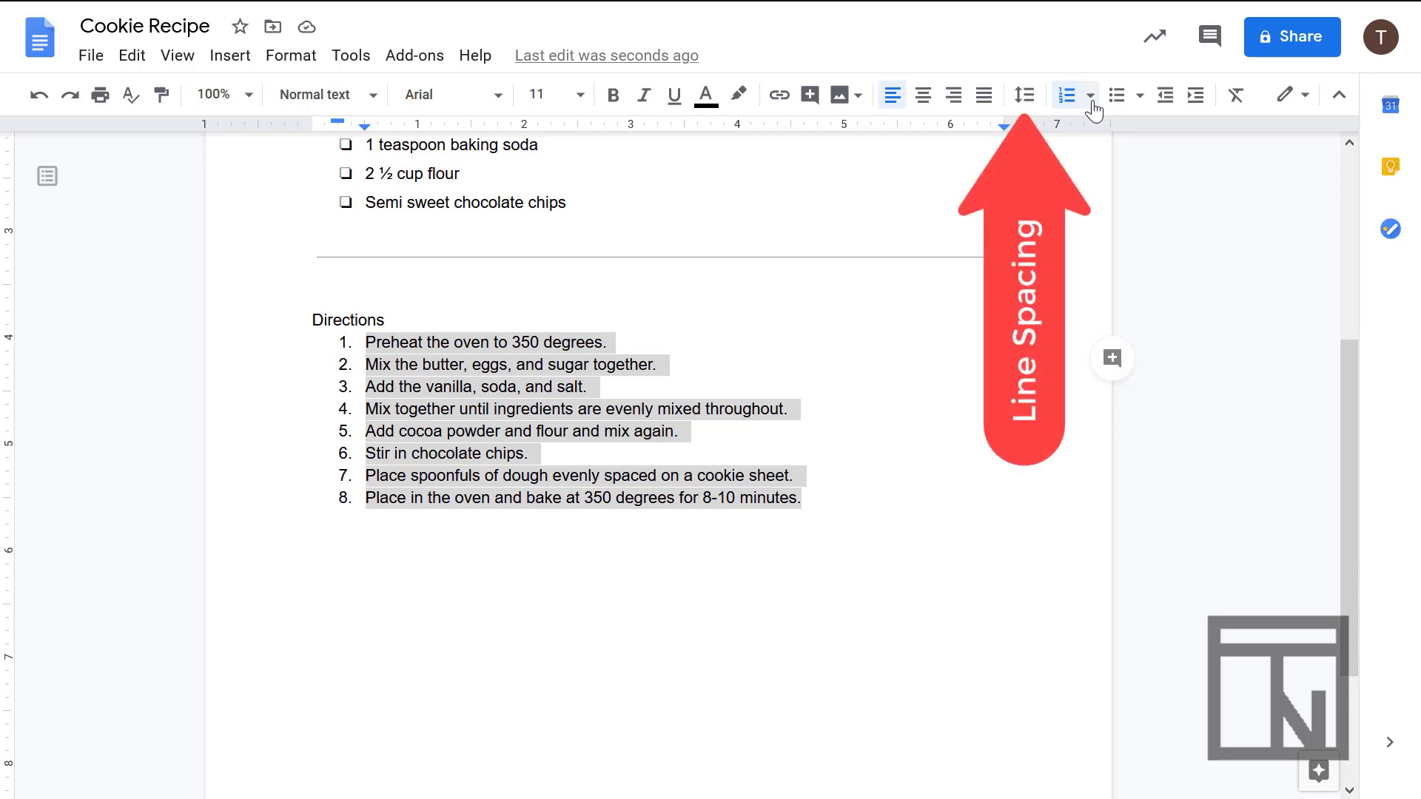
click(1027, 100)
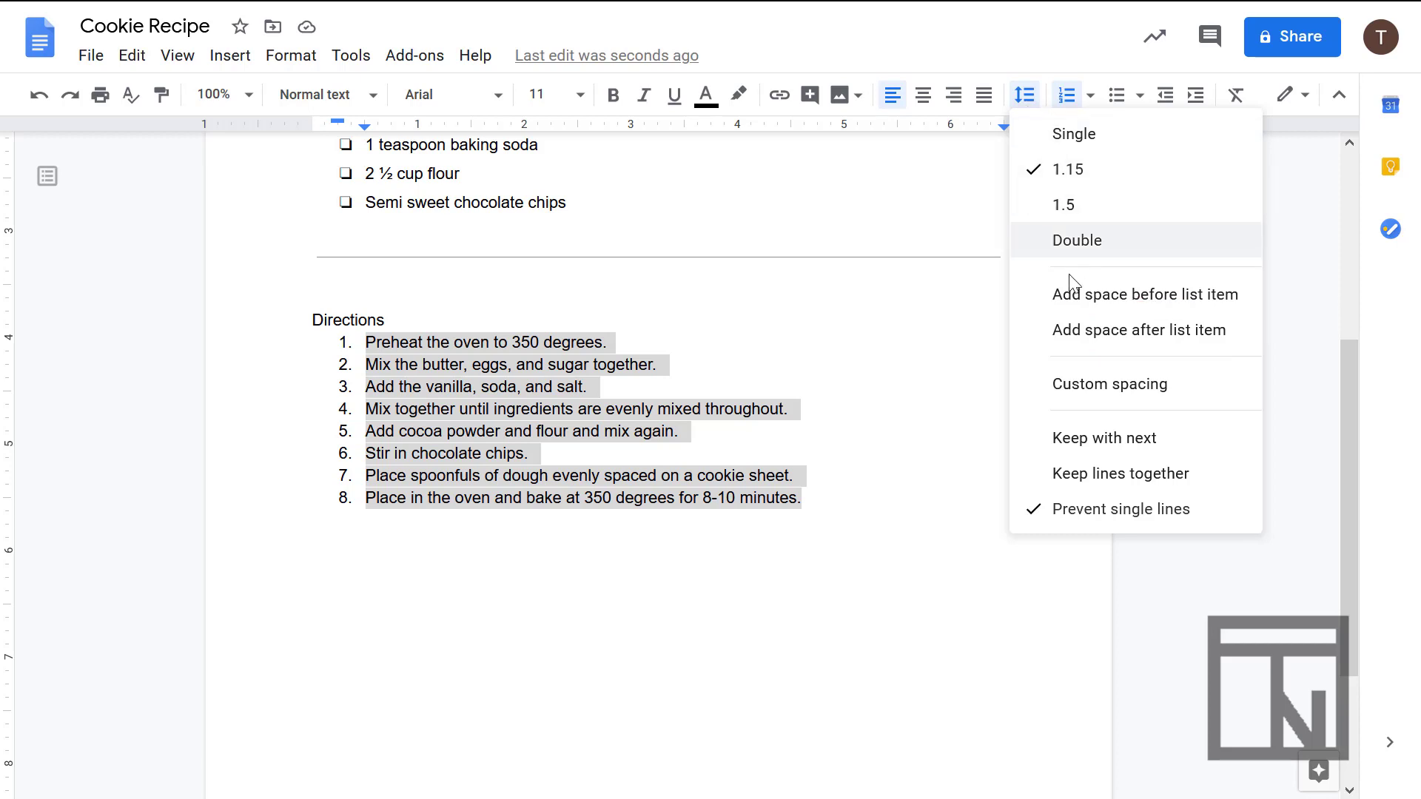
click(1070, 334)
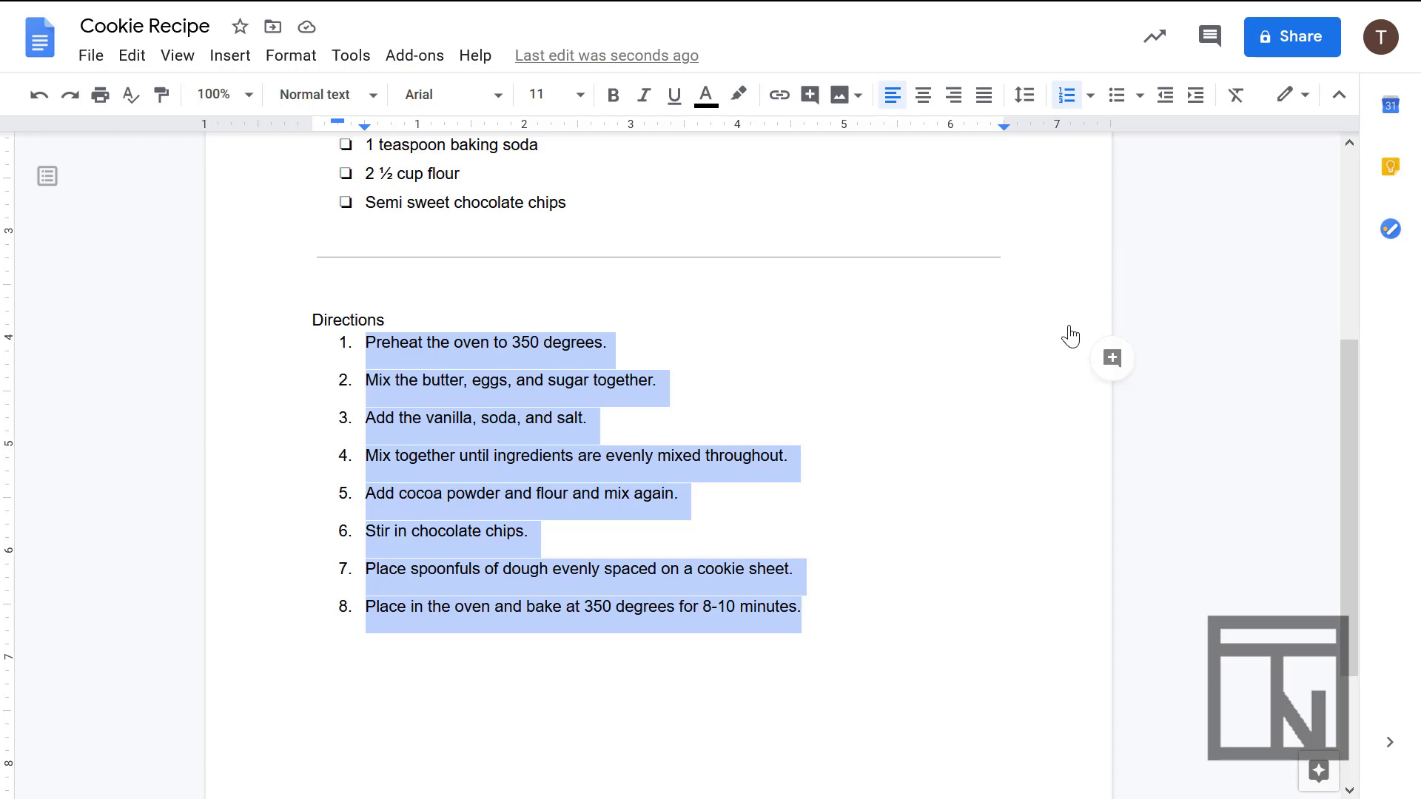
Step: Center the Chocolate Chip Cookies title and make it bold
scroll(1070, 337, up, 4)
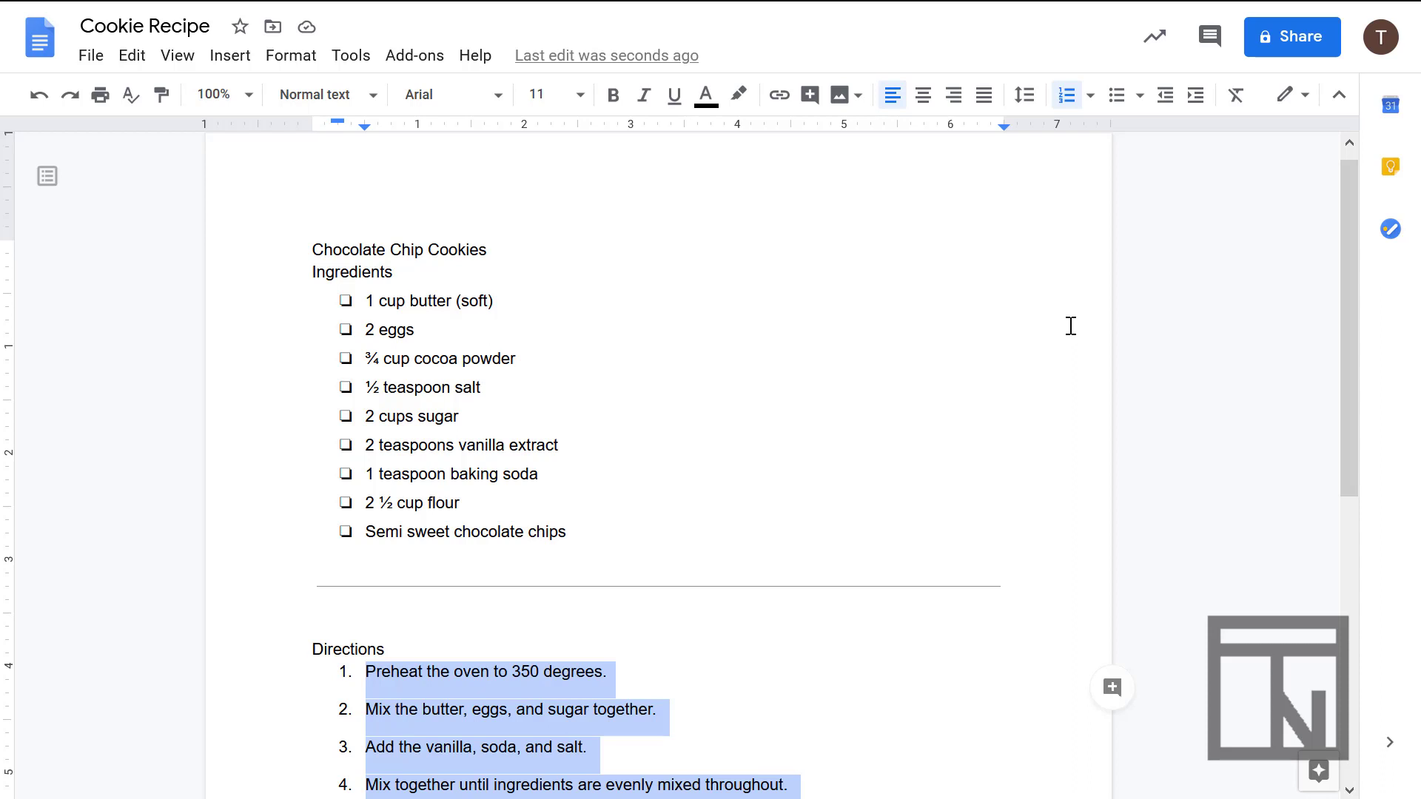
triple_click(367, 245)
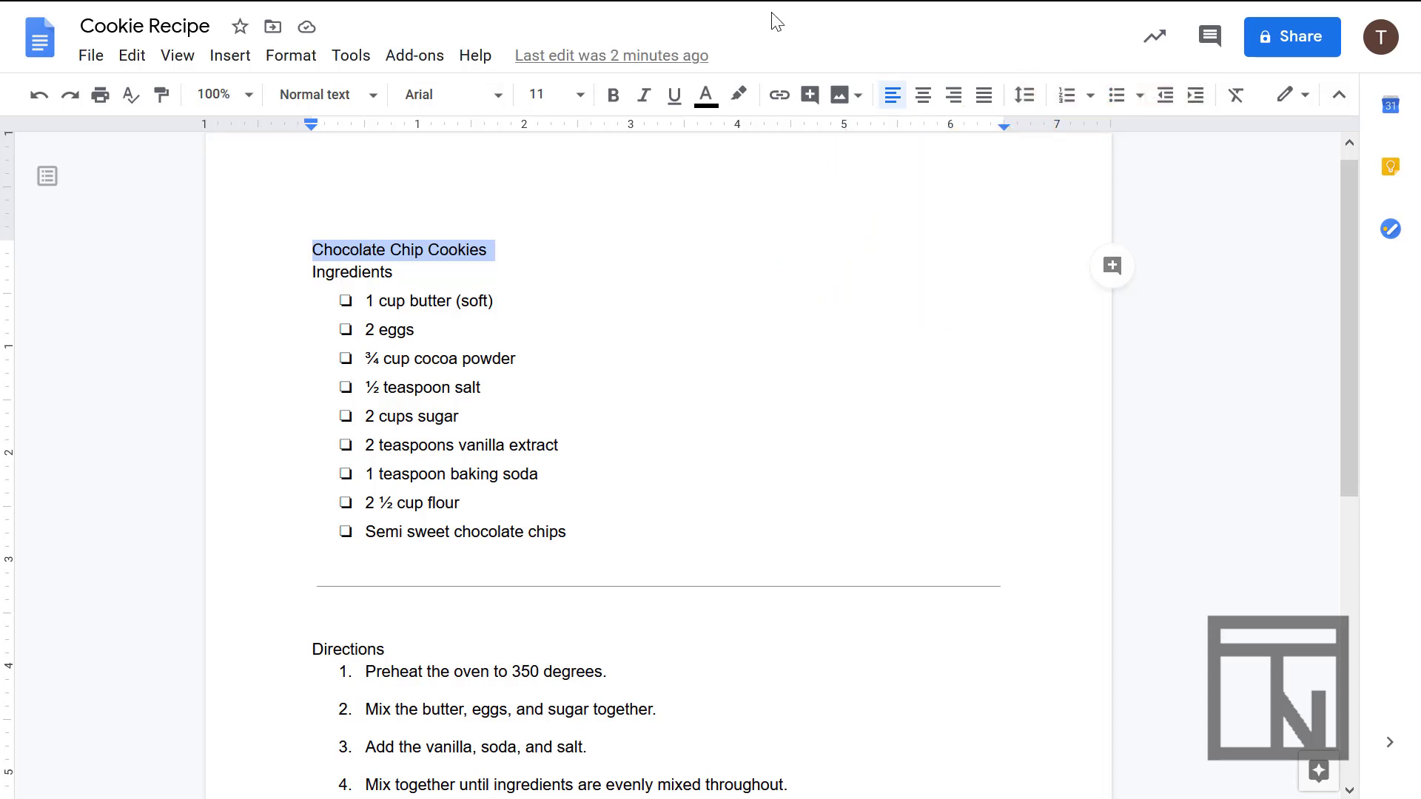
click(922, 97)
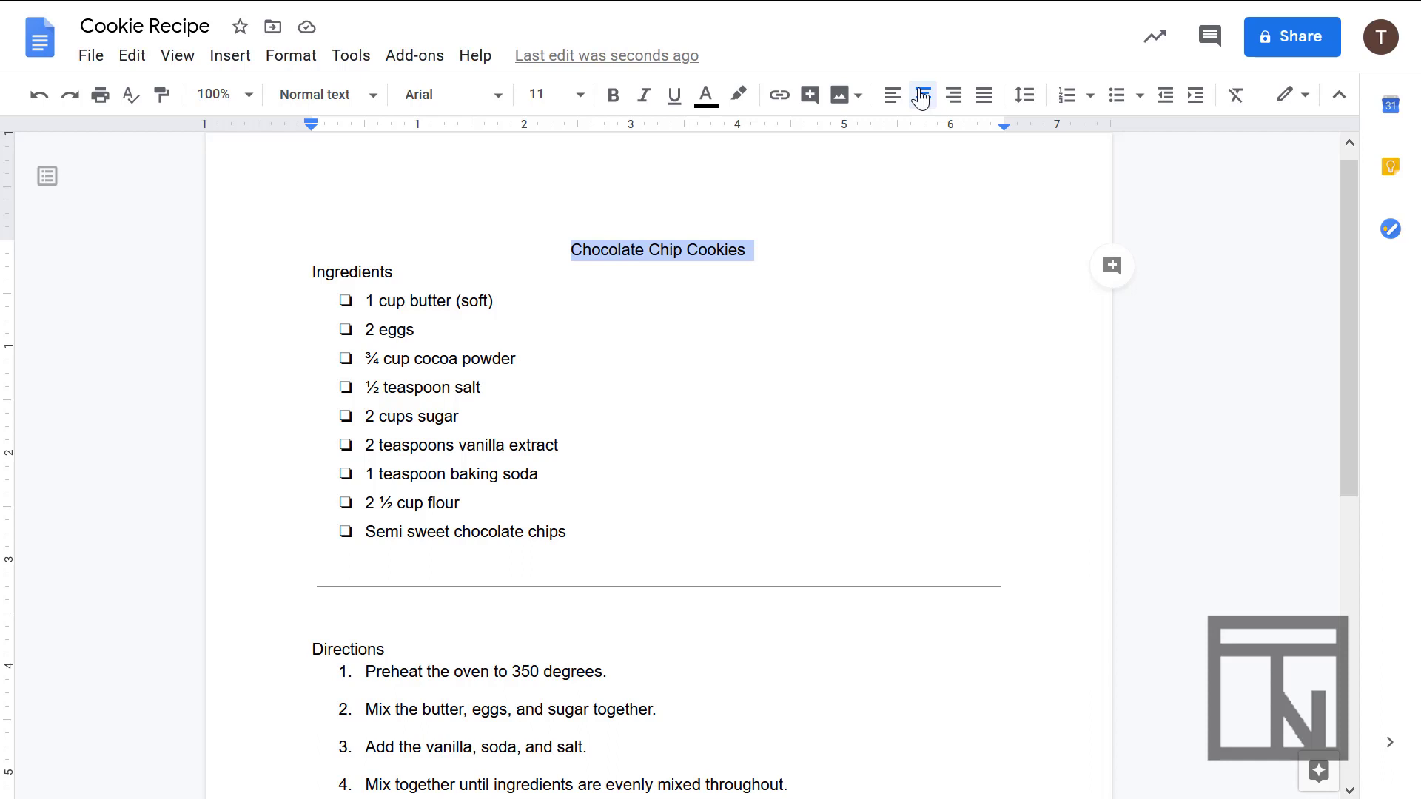
click(612, 94)
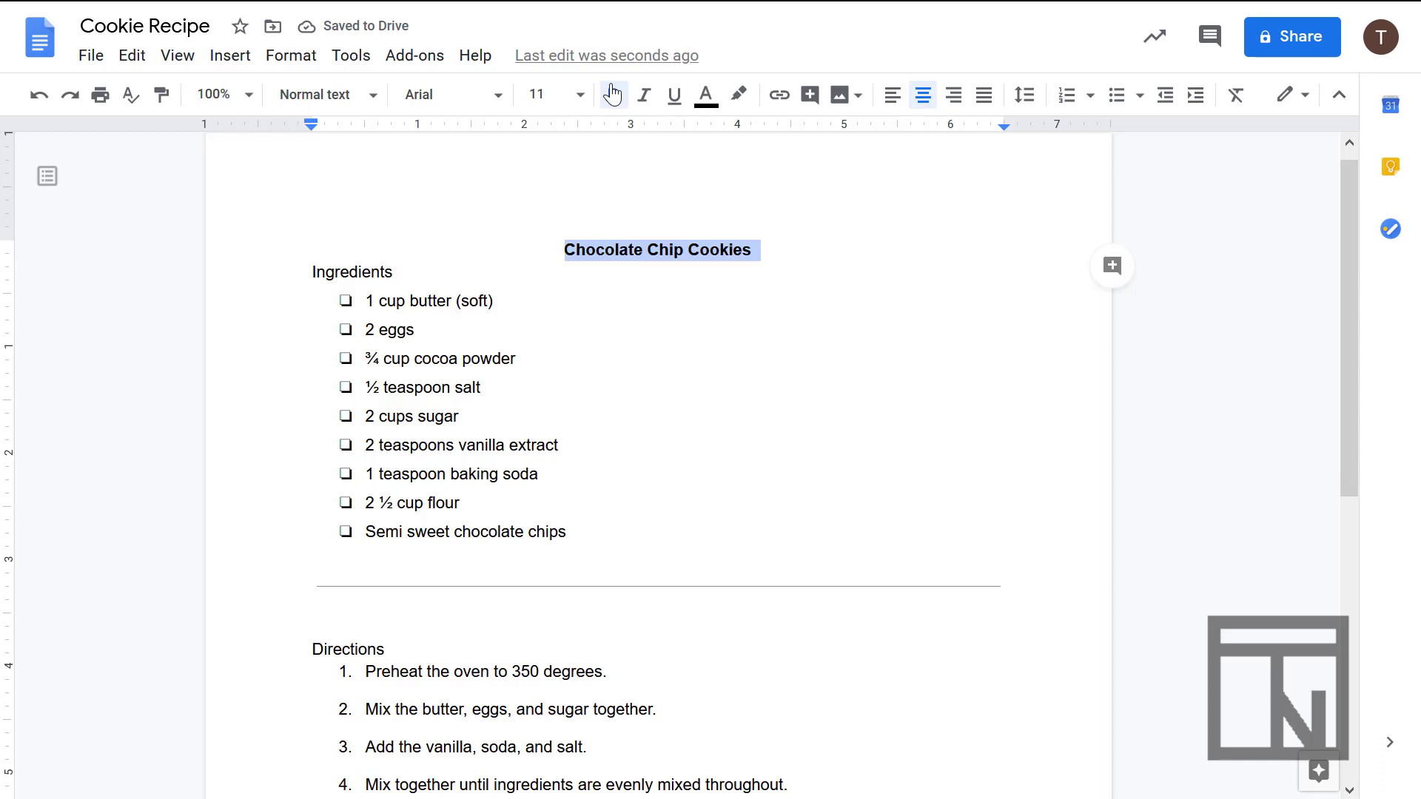
Step: Set the font size of the Chocolate Chip Cookies title to 18
click(580, 95)
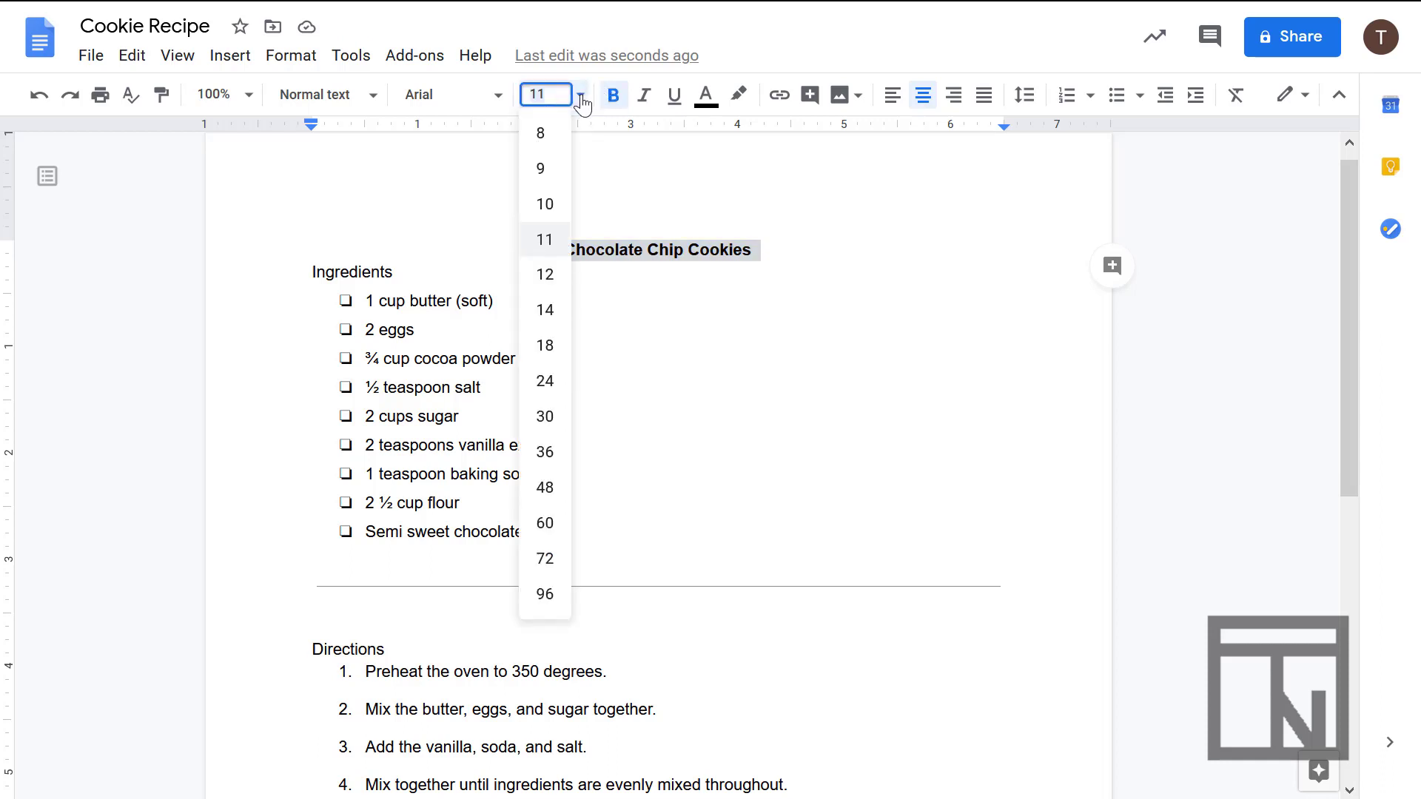
click(550, 358)
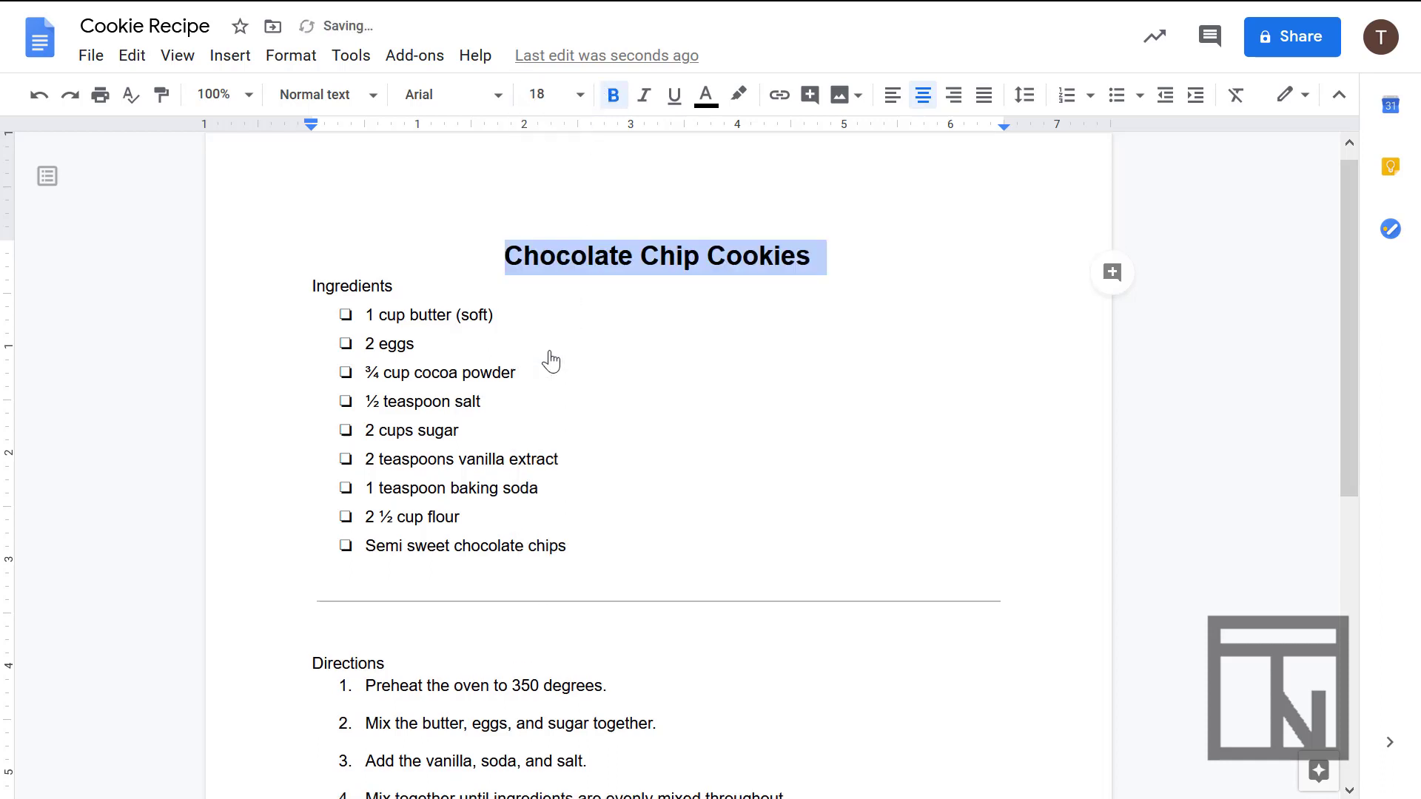
click(790, 369)
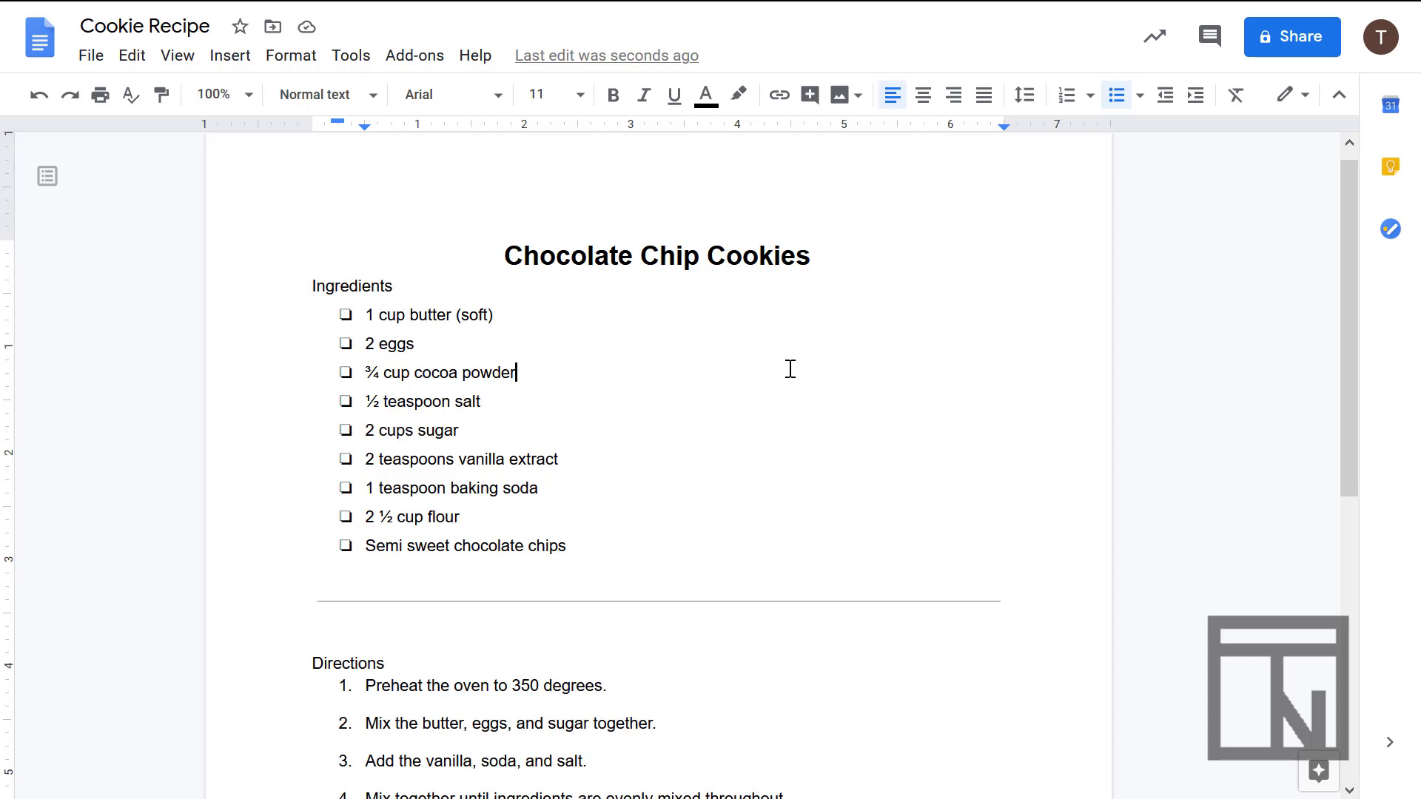
Step: Make the Ingredients and Directions headings bold
double_click(347, 284)
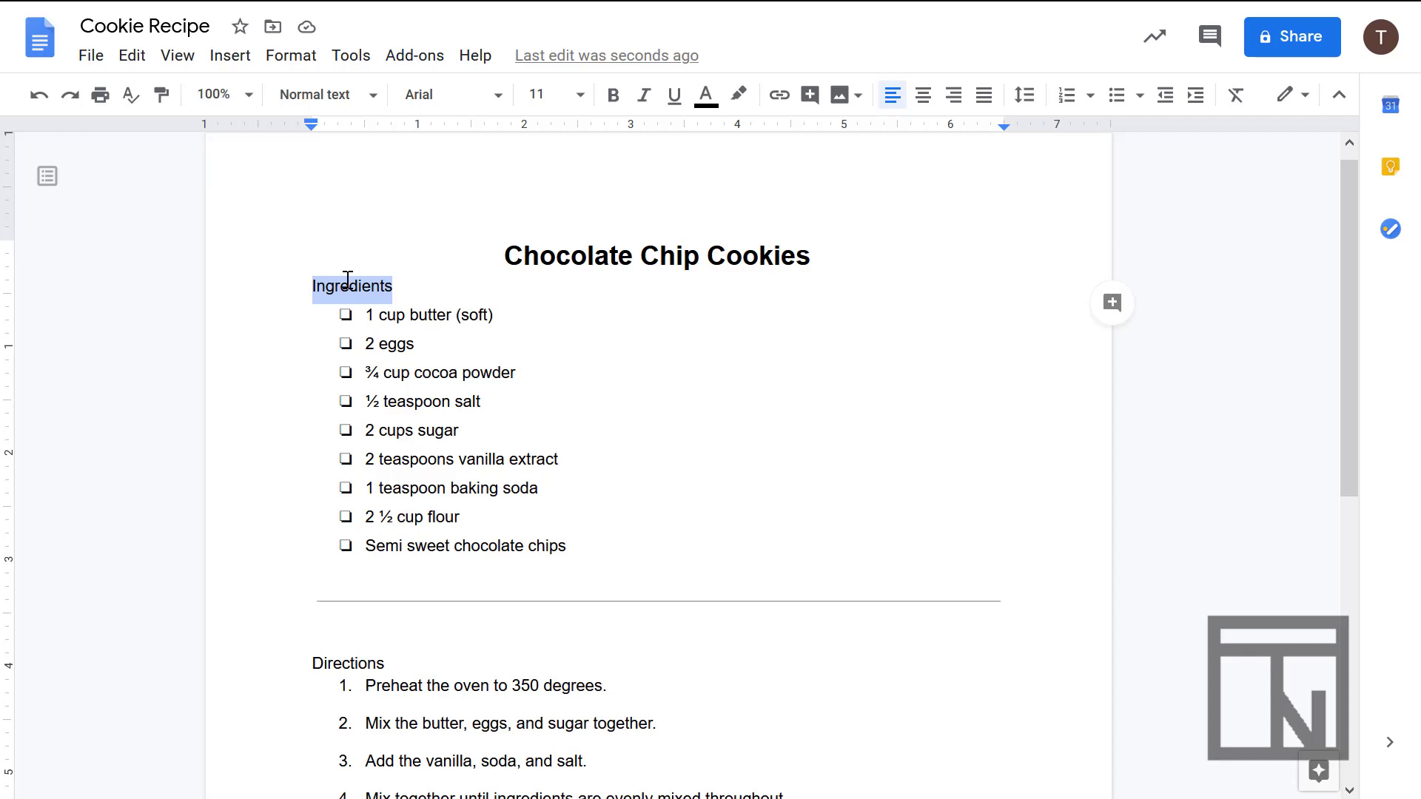
key(ctrl+b)
scroll(370, 447, down, 3)
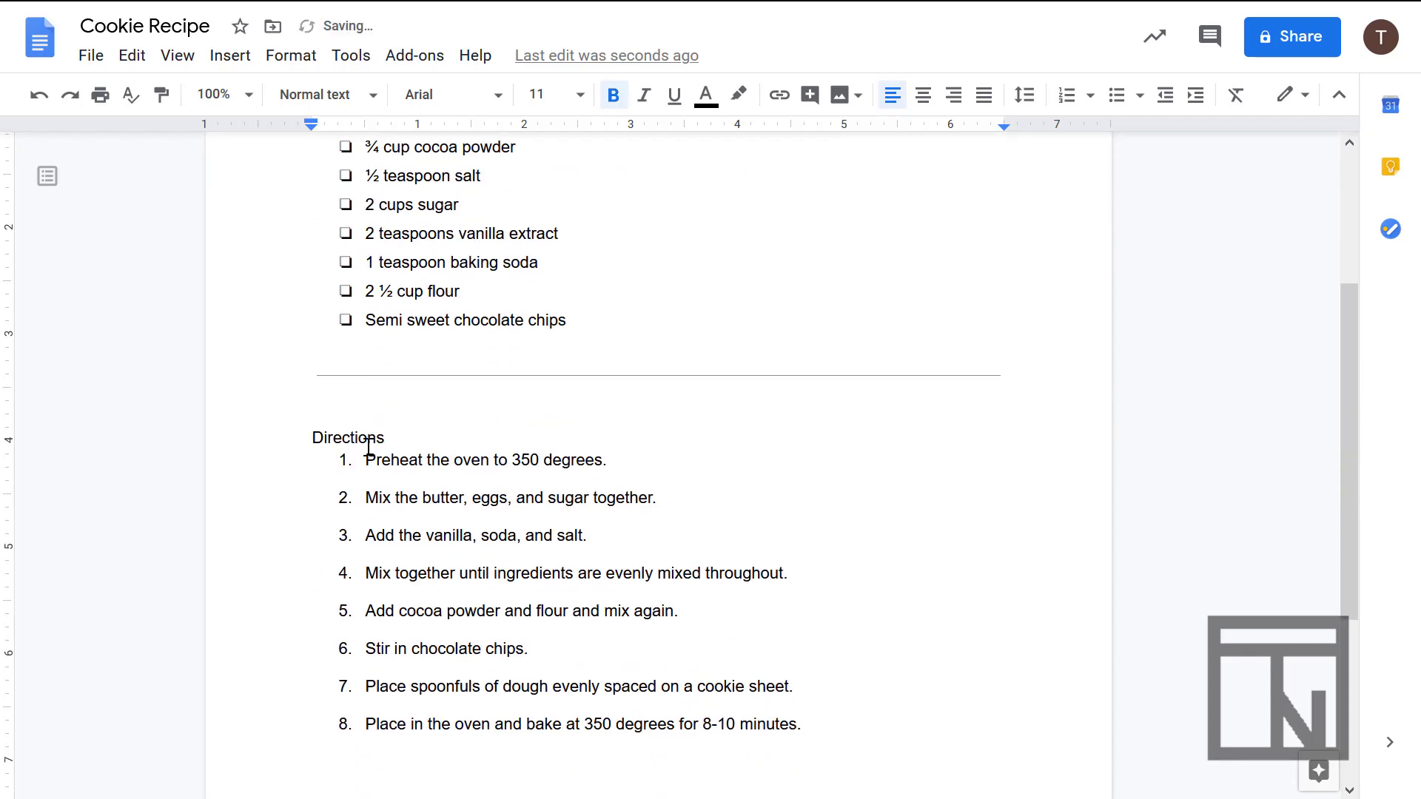
double_click(350, 439)
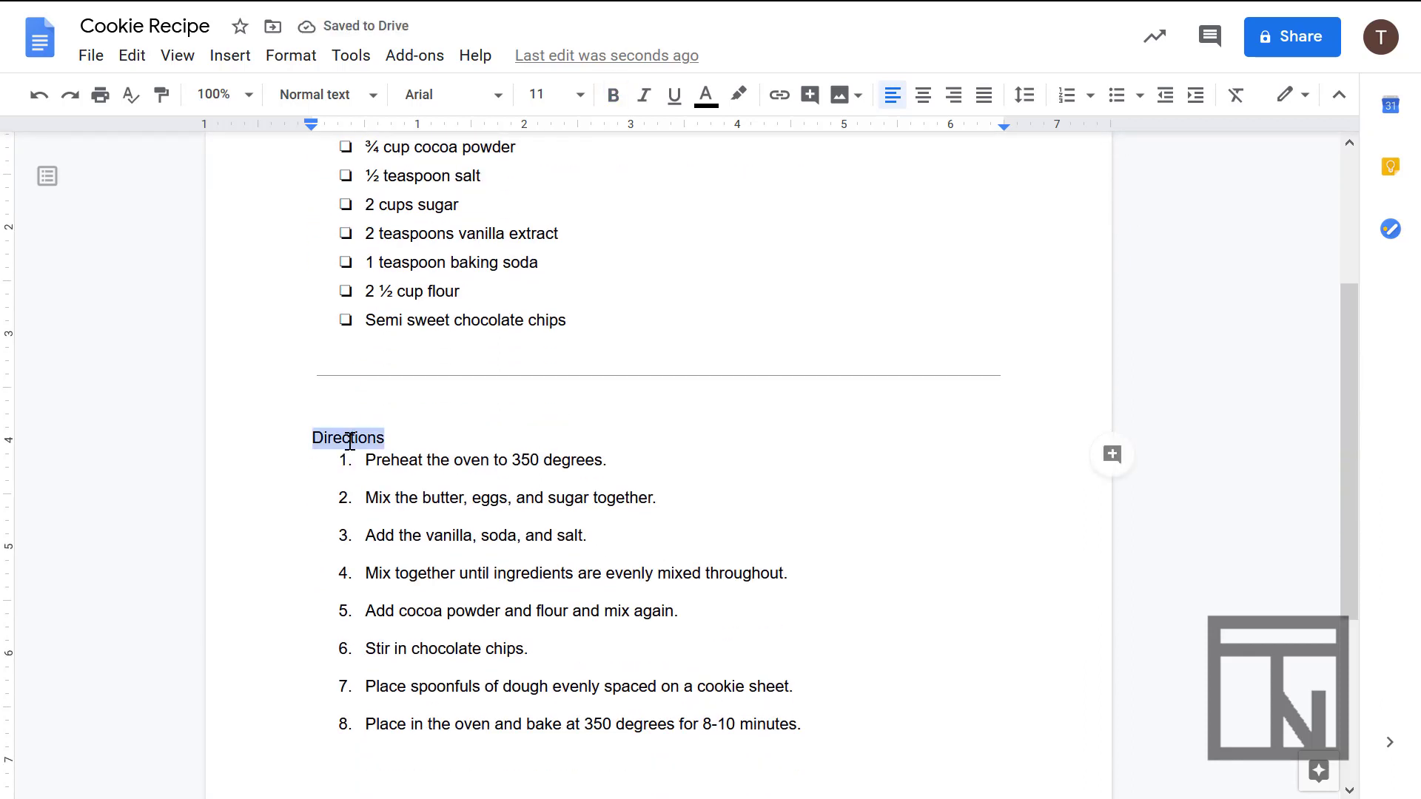
key(ctrl+b)
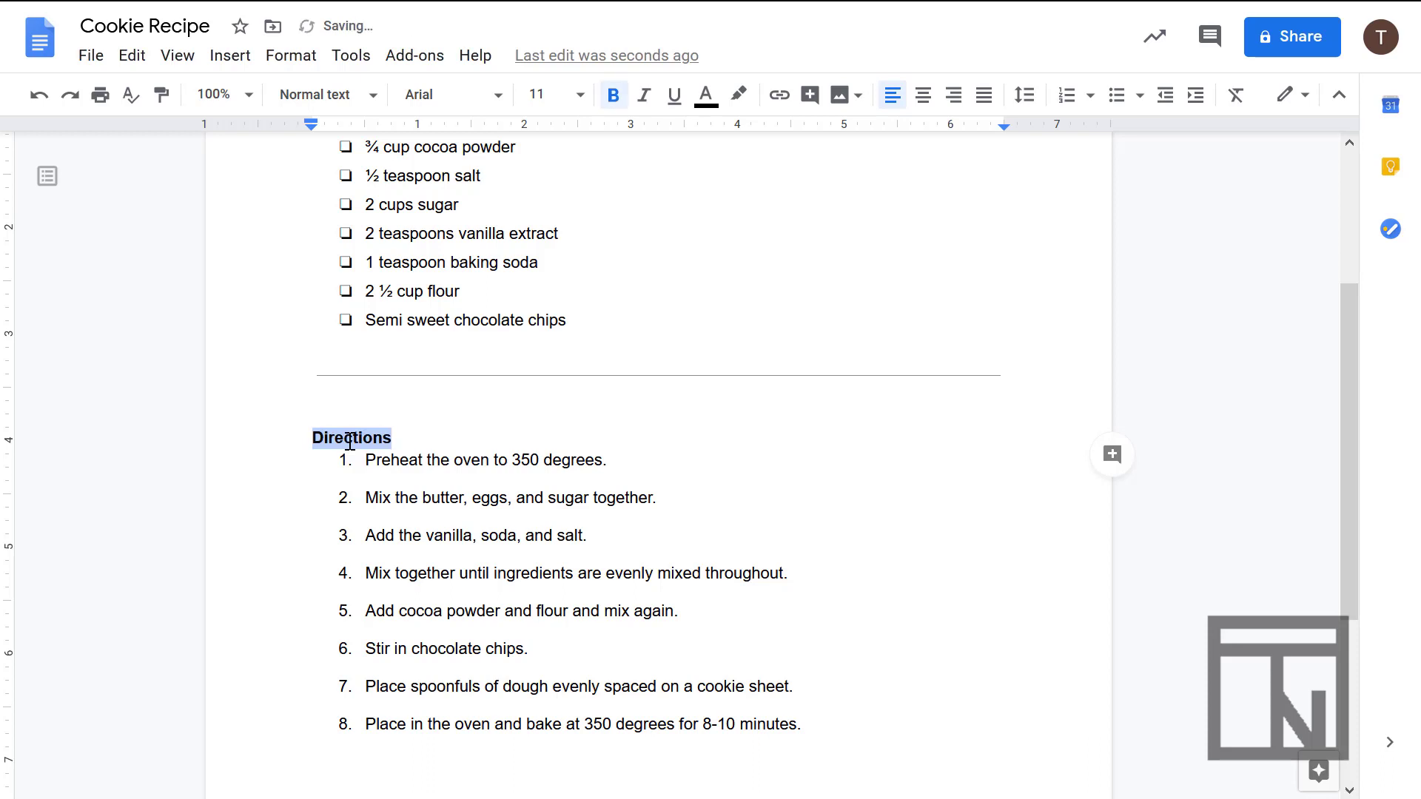
click(494, 482)
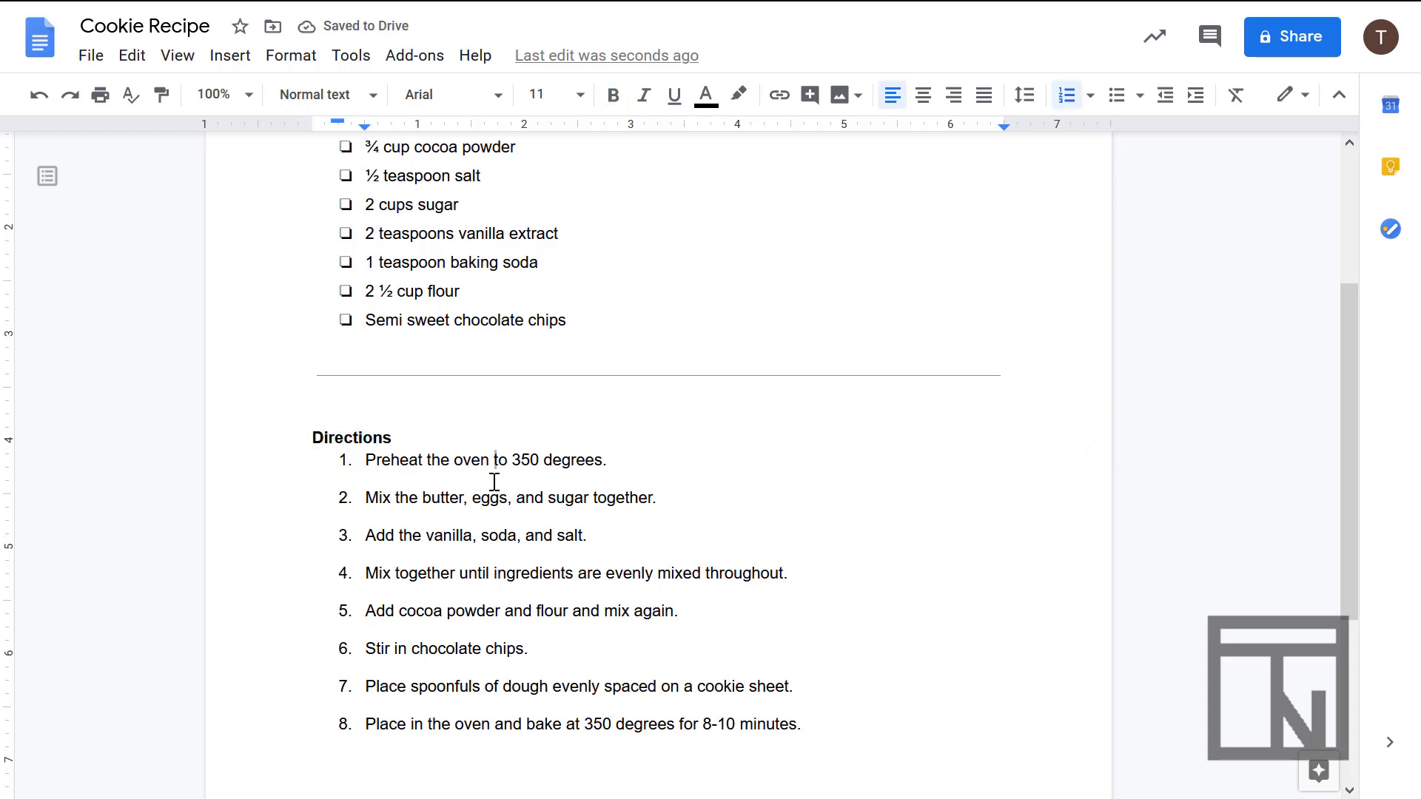
Step: Check the document's word count and close the count window
scroll(495, 482, up, 3)
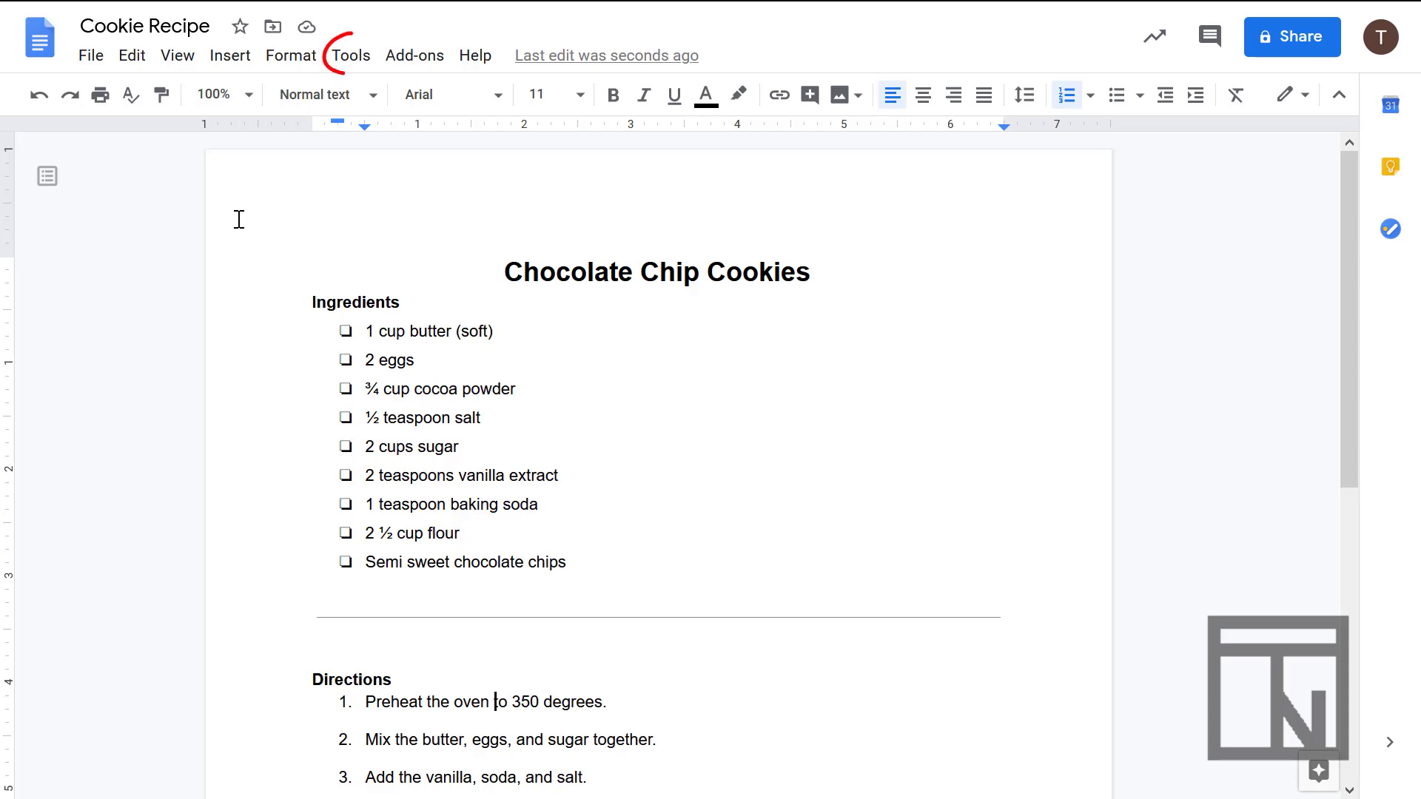
click(351, 57)
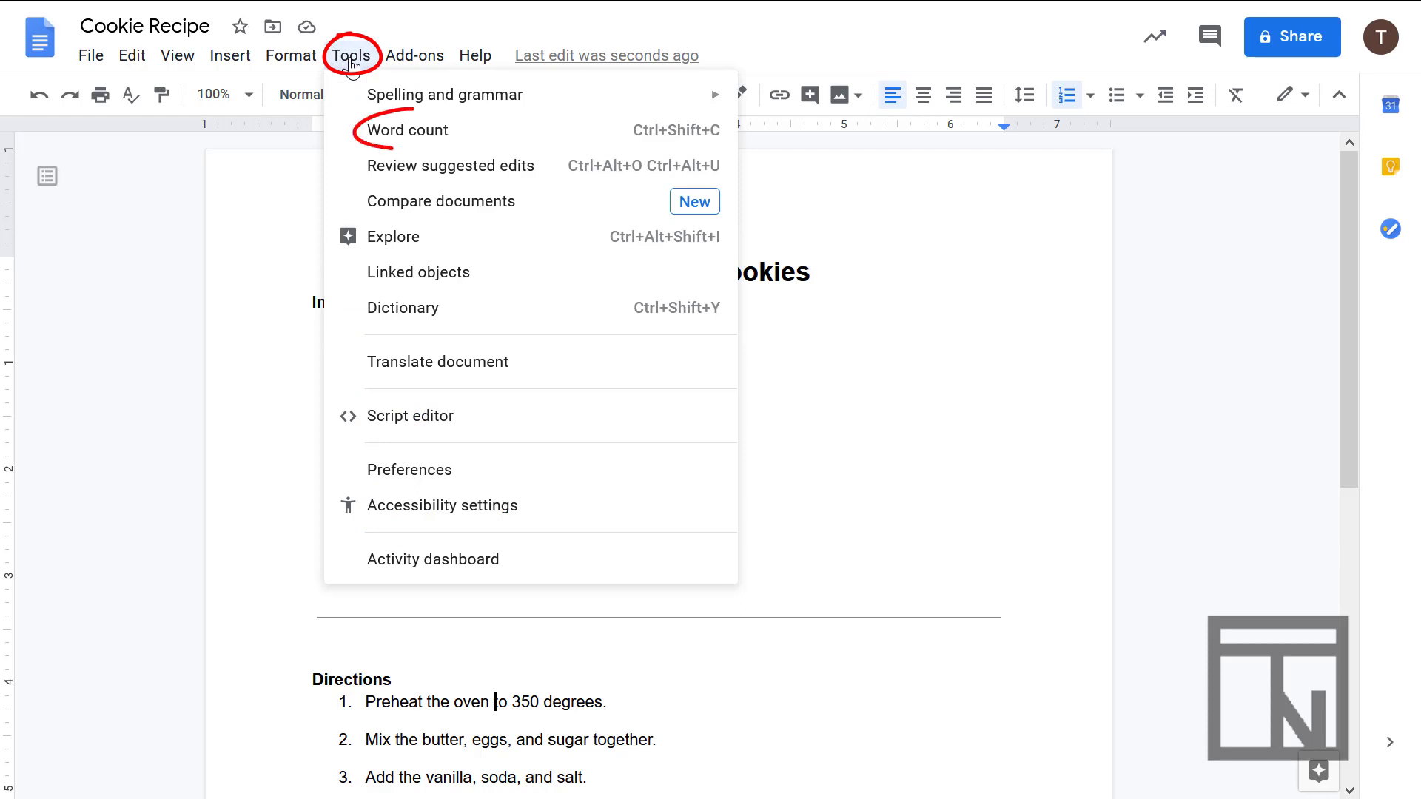
click(372, 132)
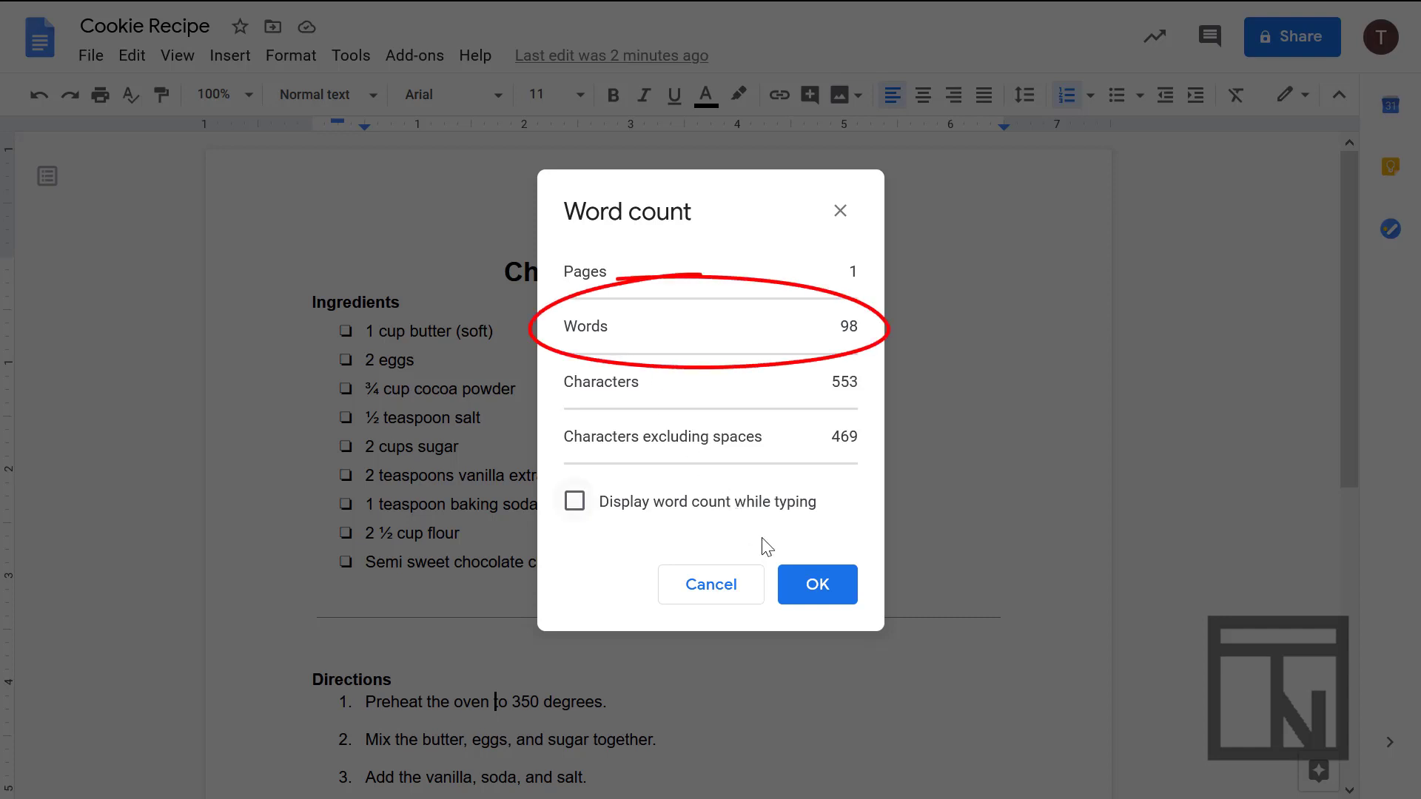
click(812, 592)
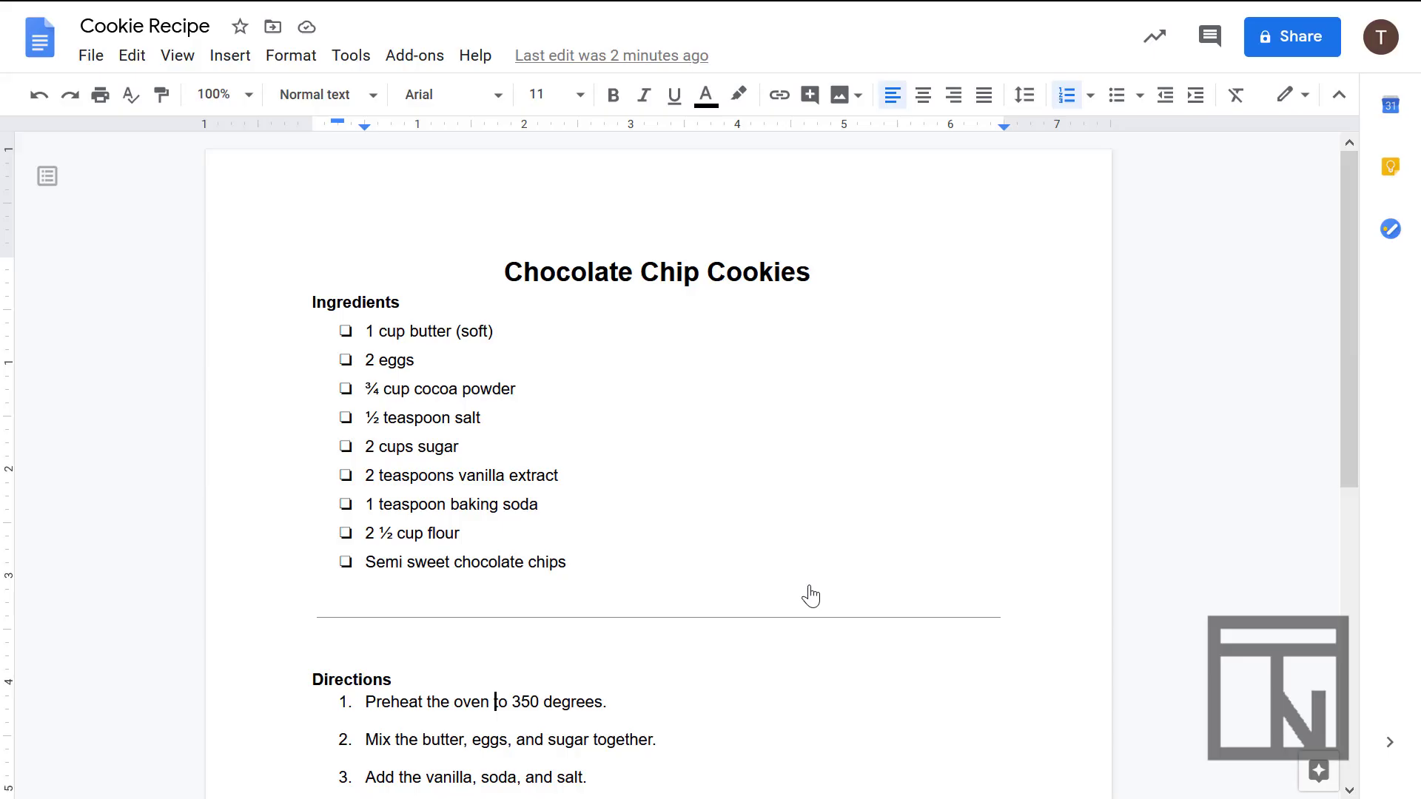
Step: Add an unnumbered line reading "Word Count: 98" below the last item of the Directions list
scroll(803, 739, down, 2)
scroll(802, 739, down, 5)
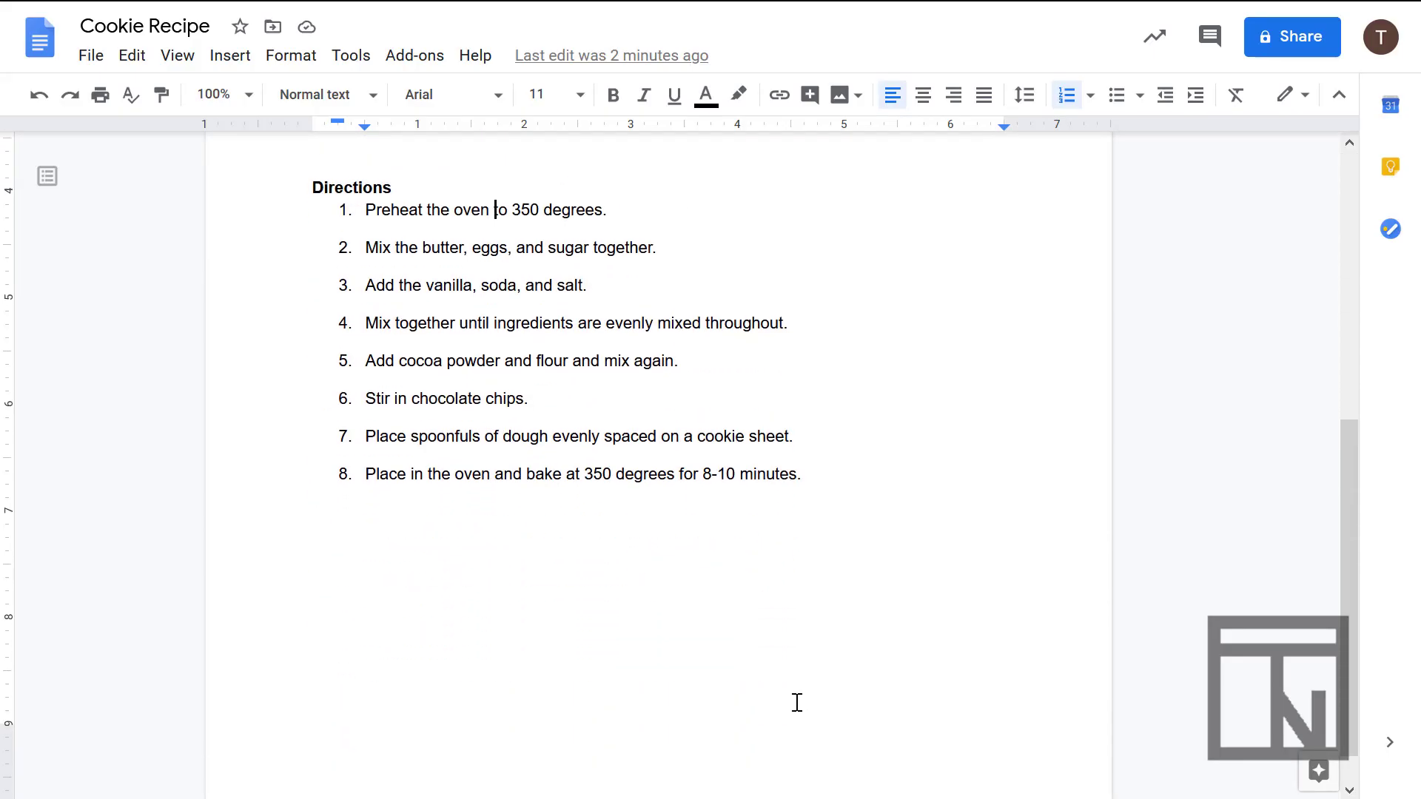
click(777, 542)
double_click(834, 470)
key(Return)
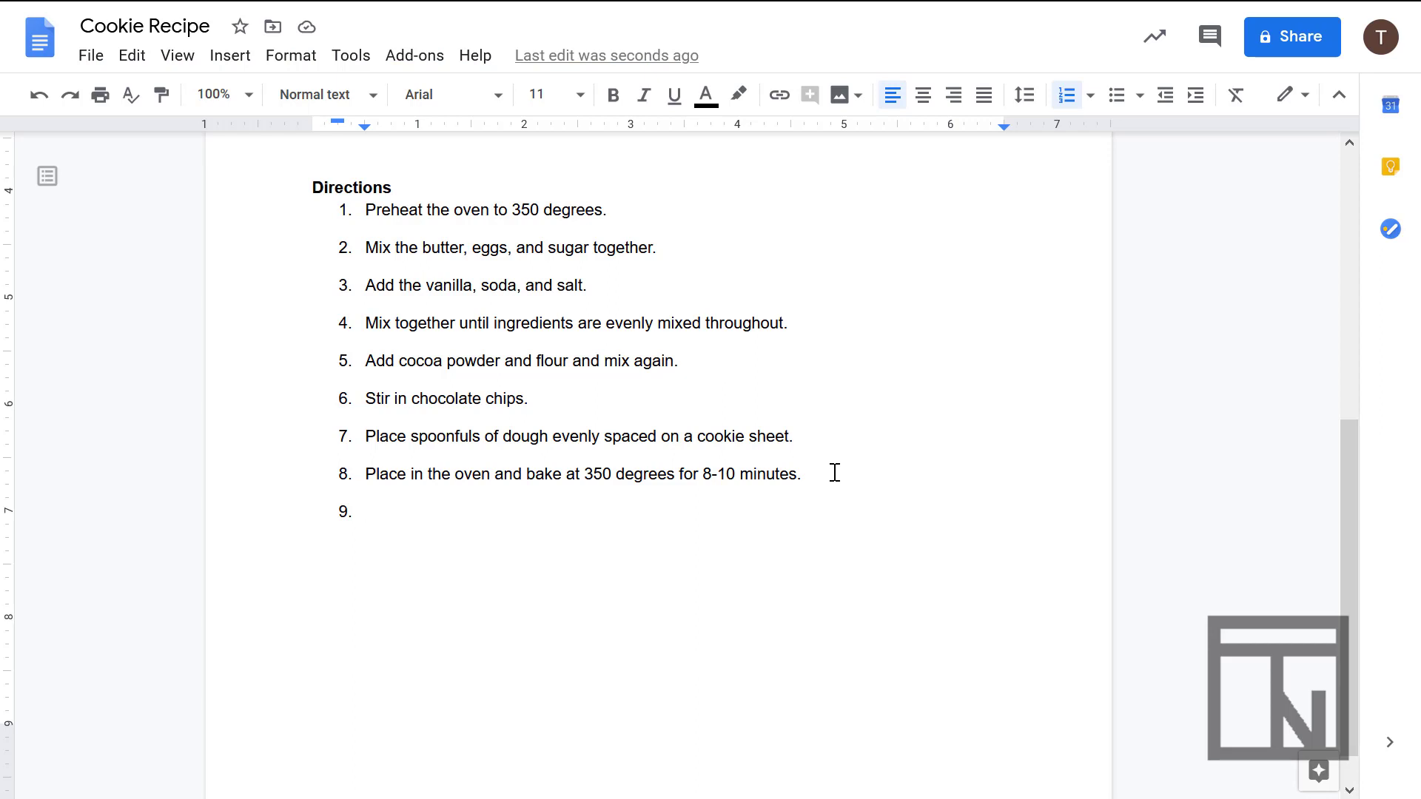
key(Return)
text(Word Count)
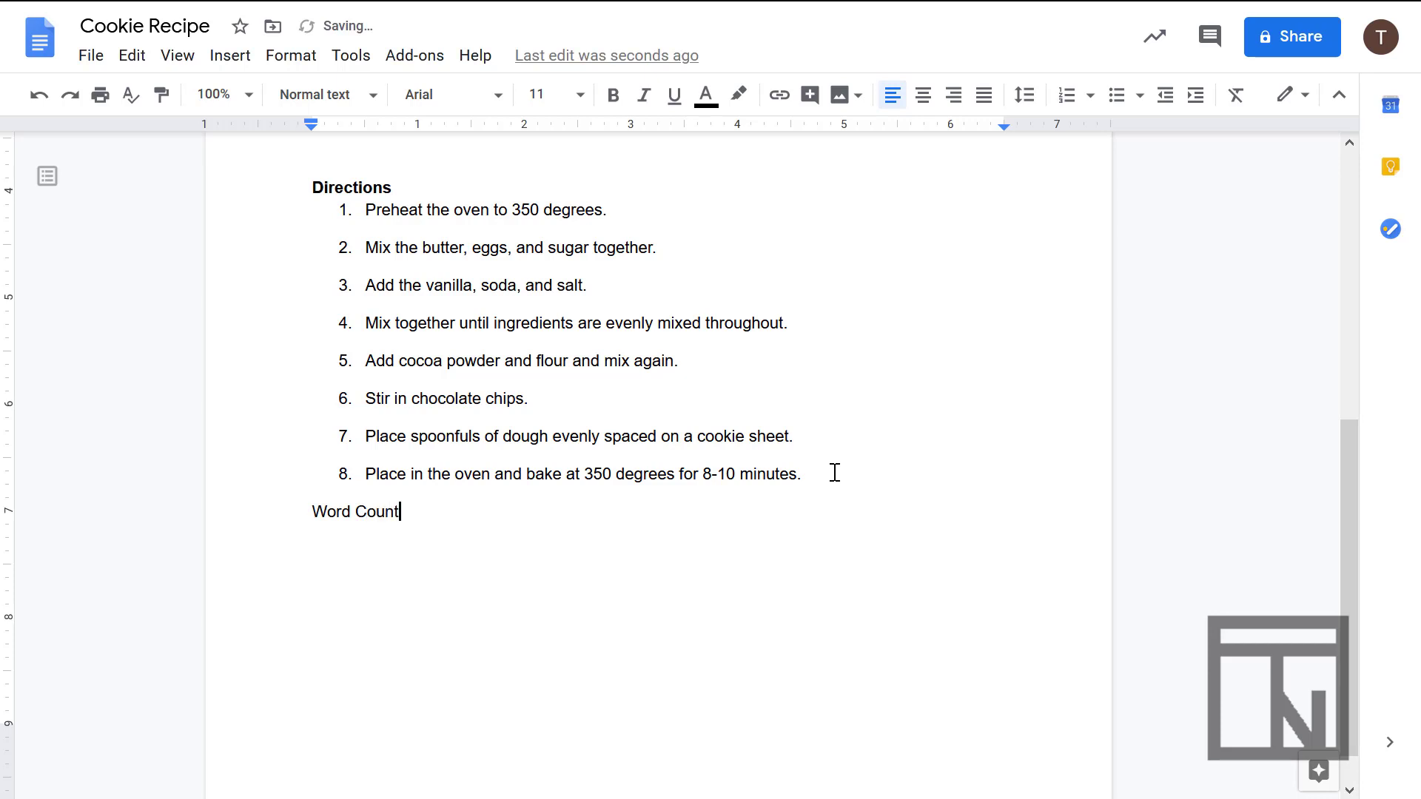
text(: 98)
Step: Right-align the Word Count line below the Directions list and underline it
click(953, 98)
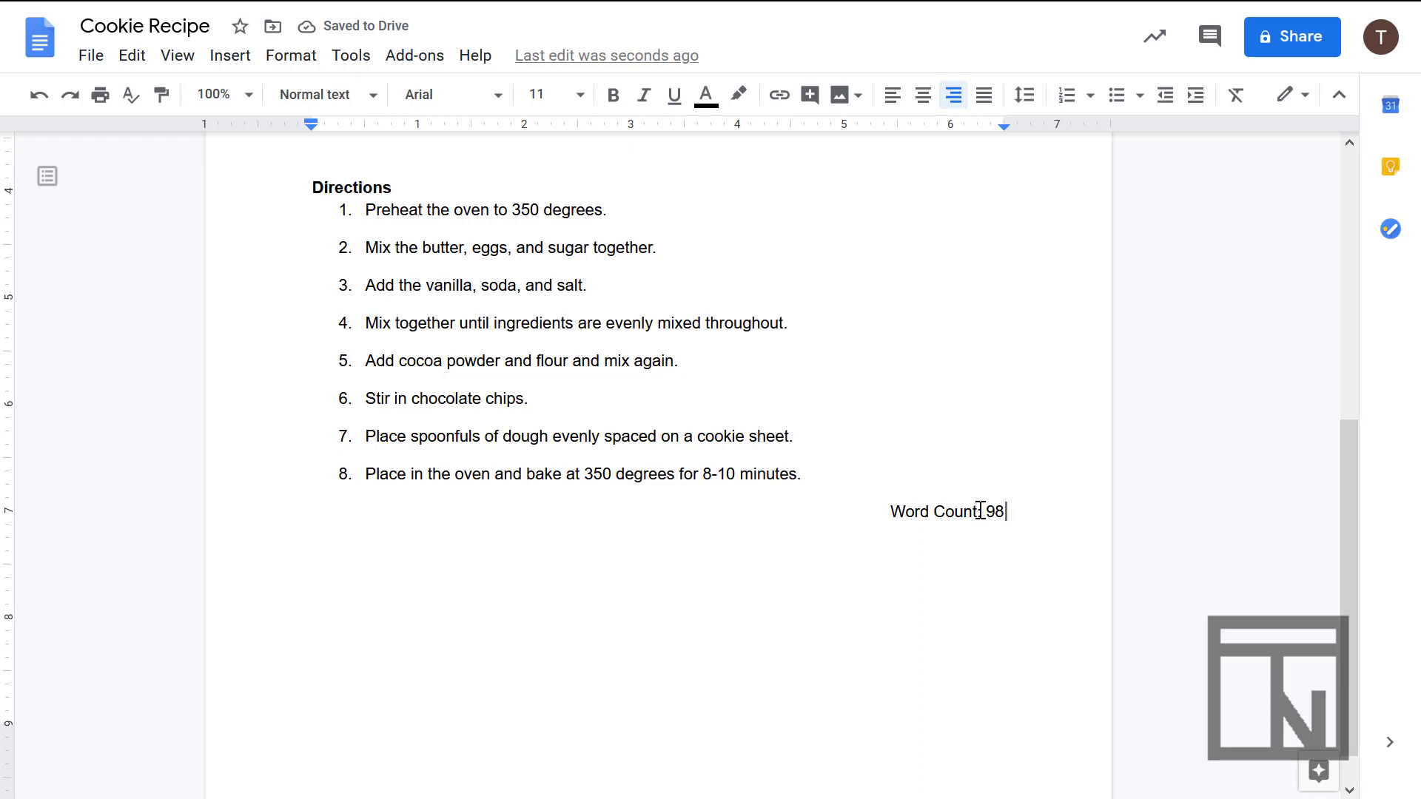
triple_click(971, 514)
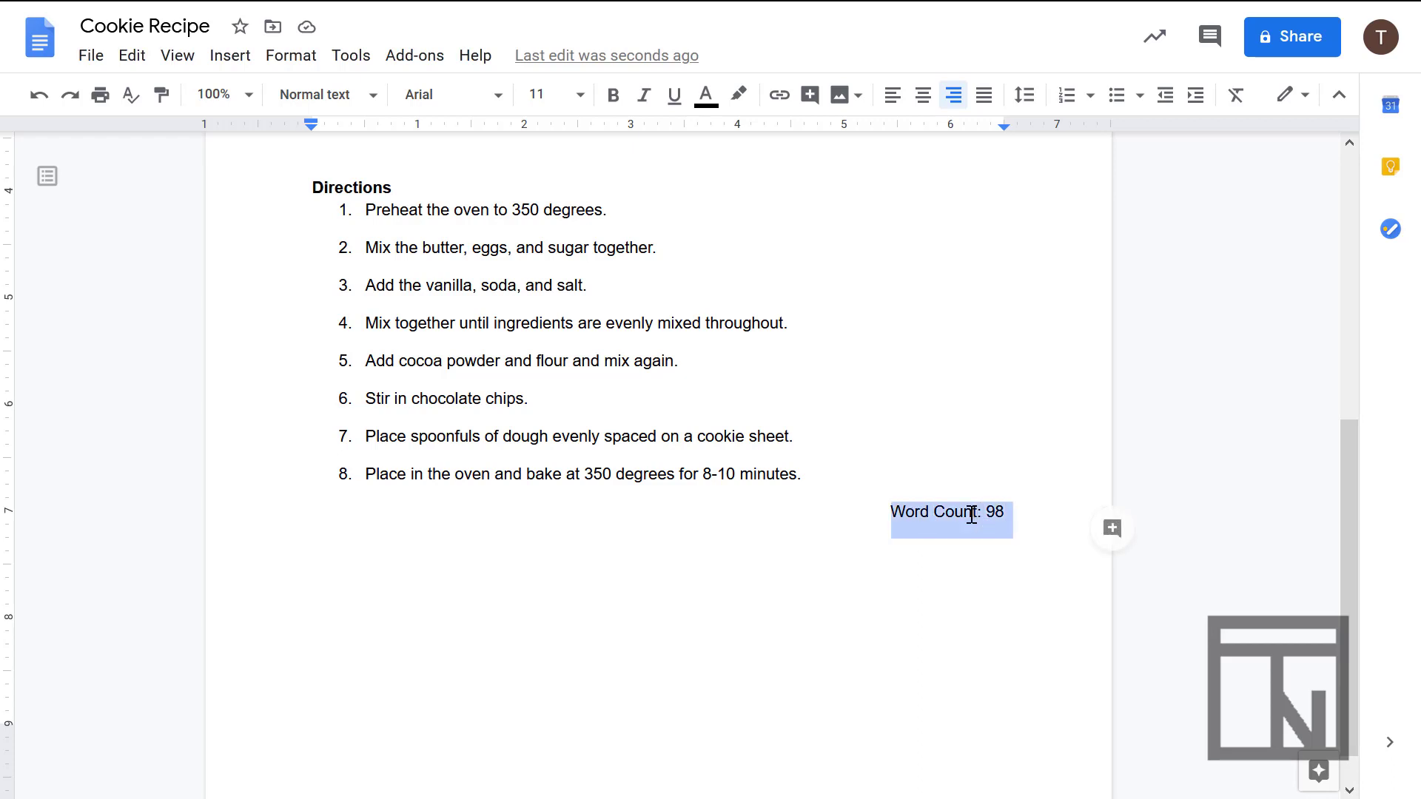
key(ctrl+u)
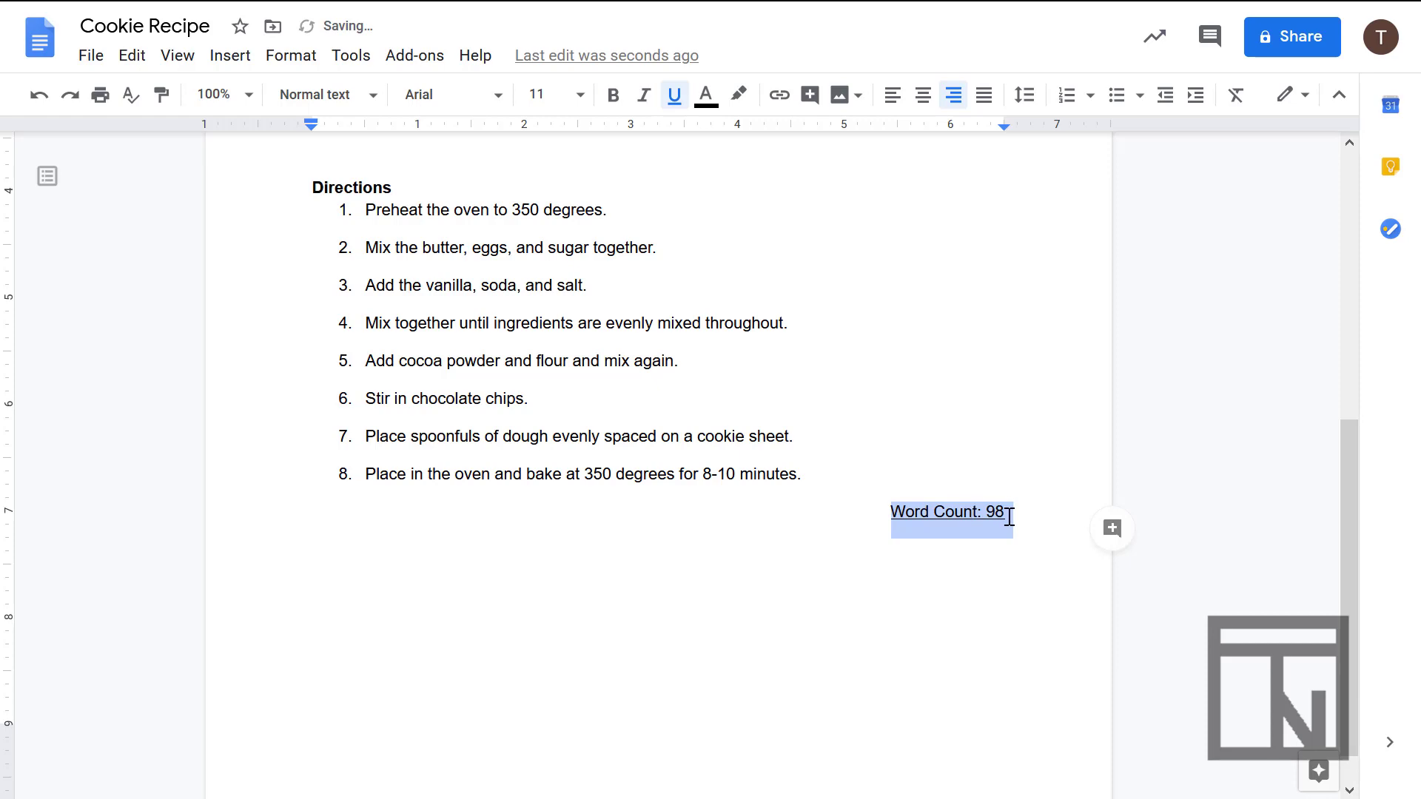
click(1008, 516)
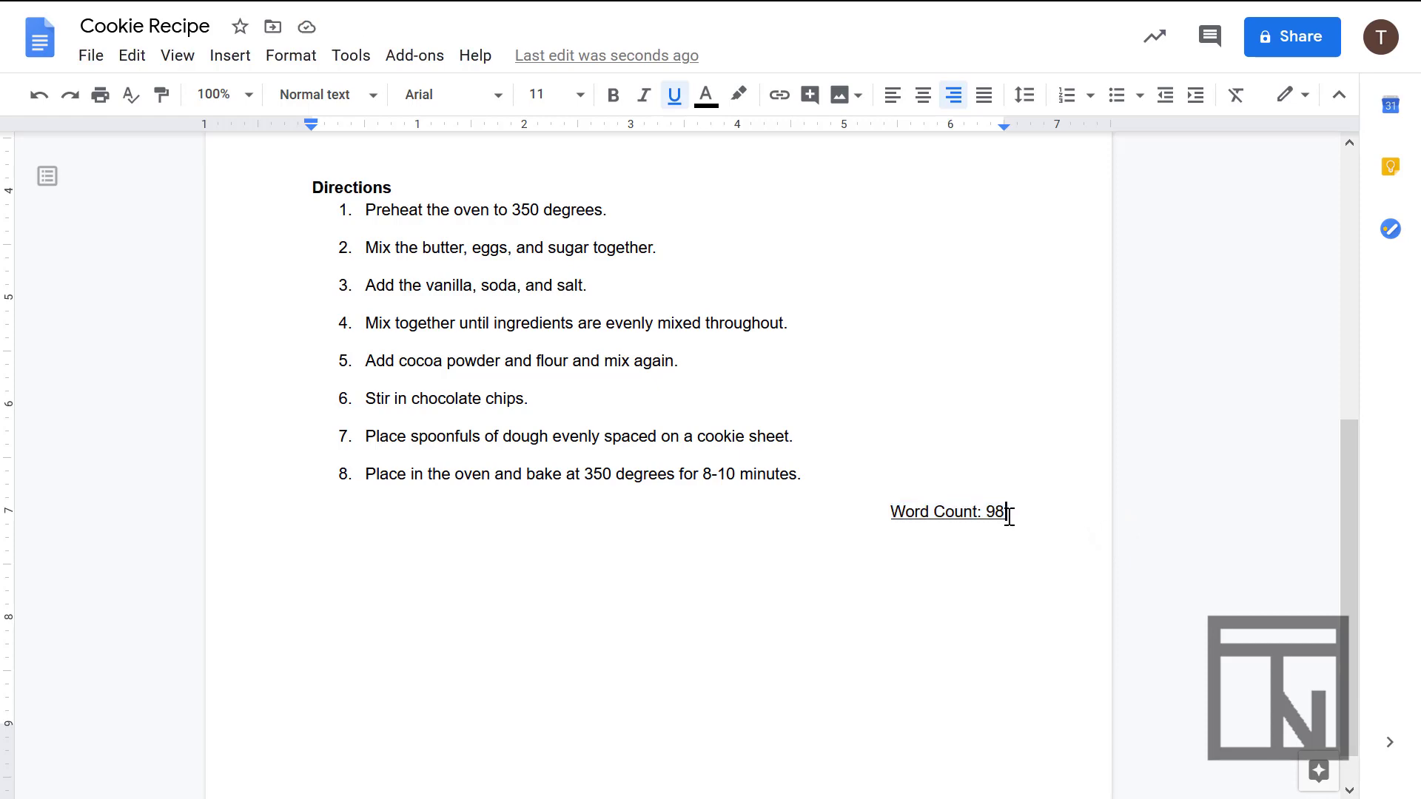
scroll(1009, 515, up, 6)
scroll(1009, 515, up, 1)
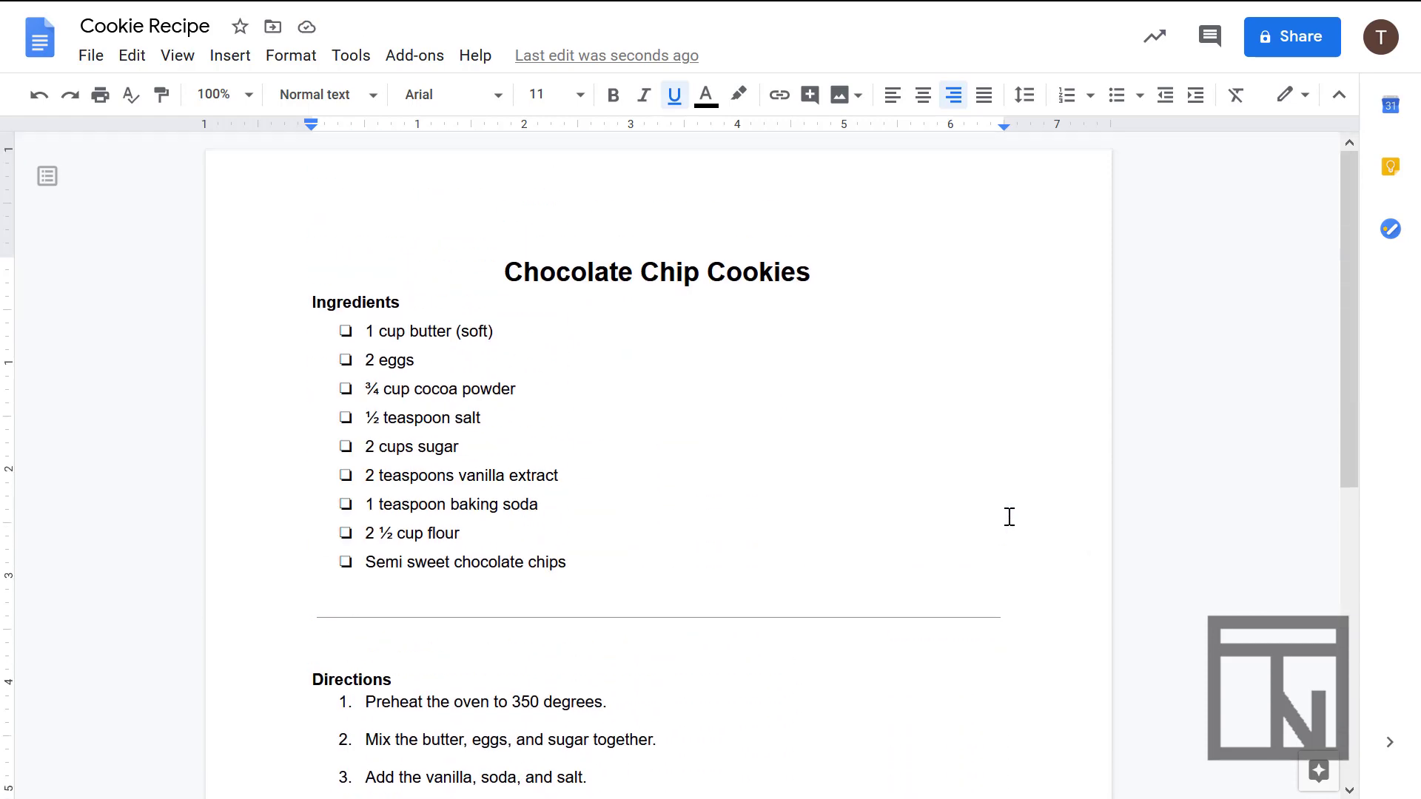